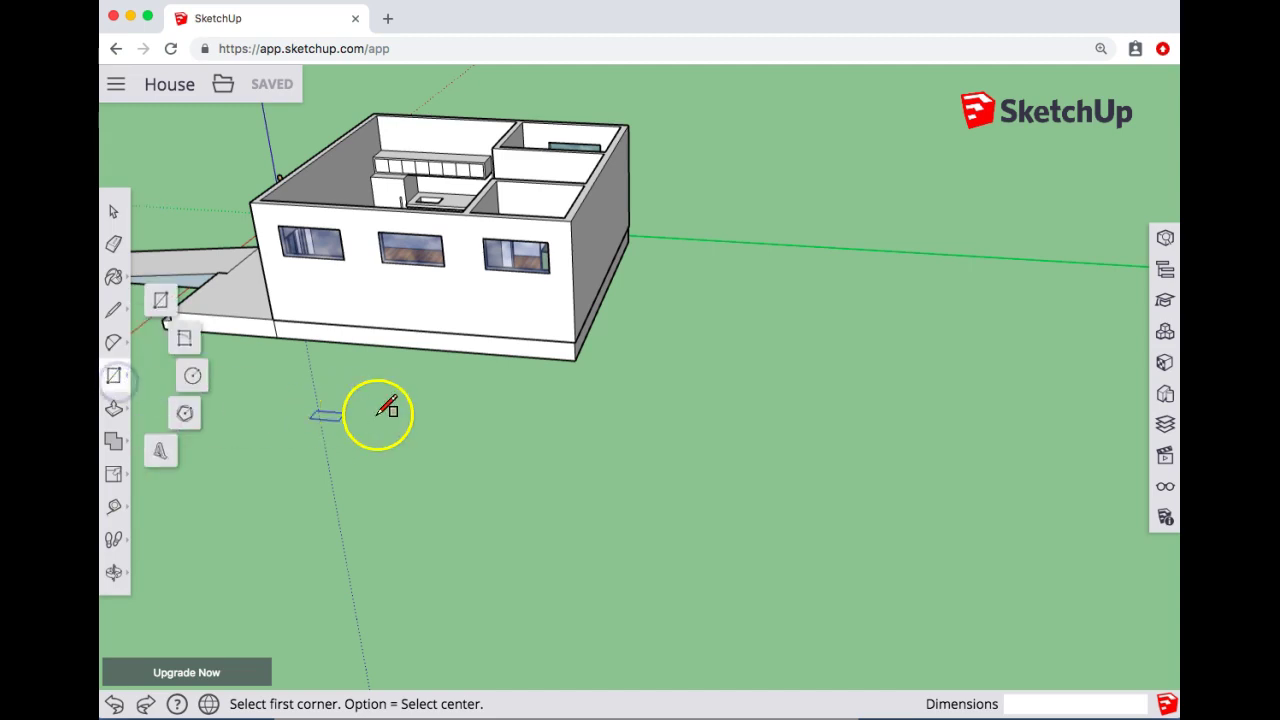
- Draw a rectangle about 52' by 29' 6" on the ground beside the house for the pool deck
click(668, 430)
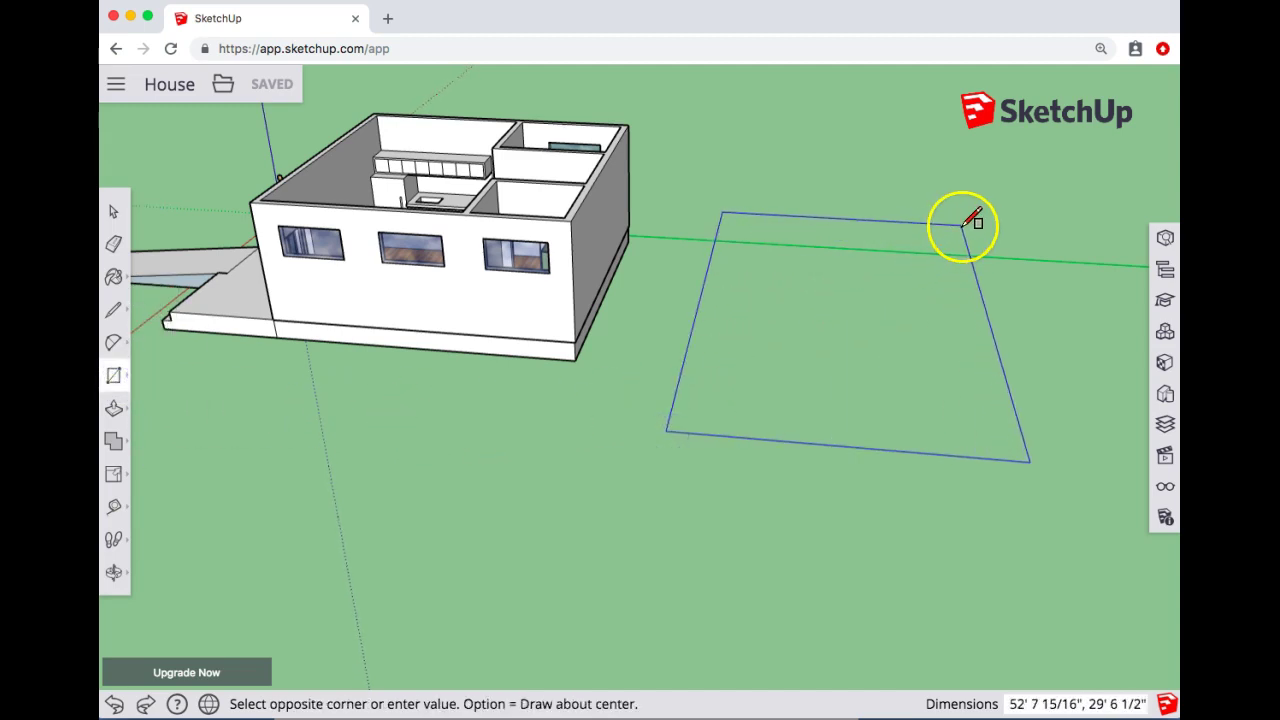
click(963, 227)
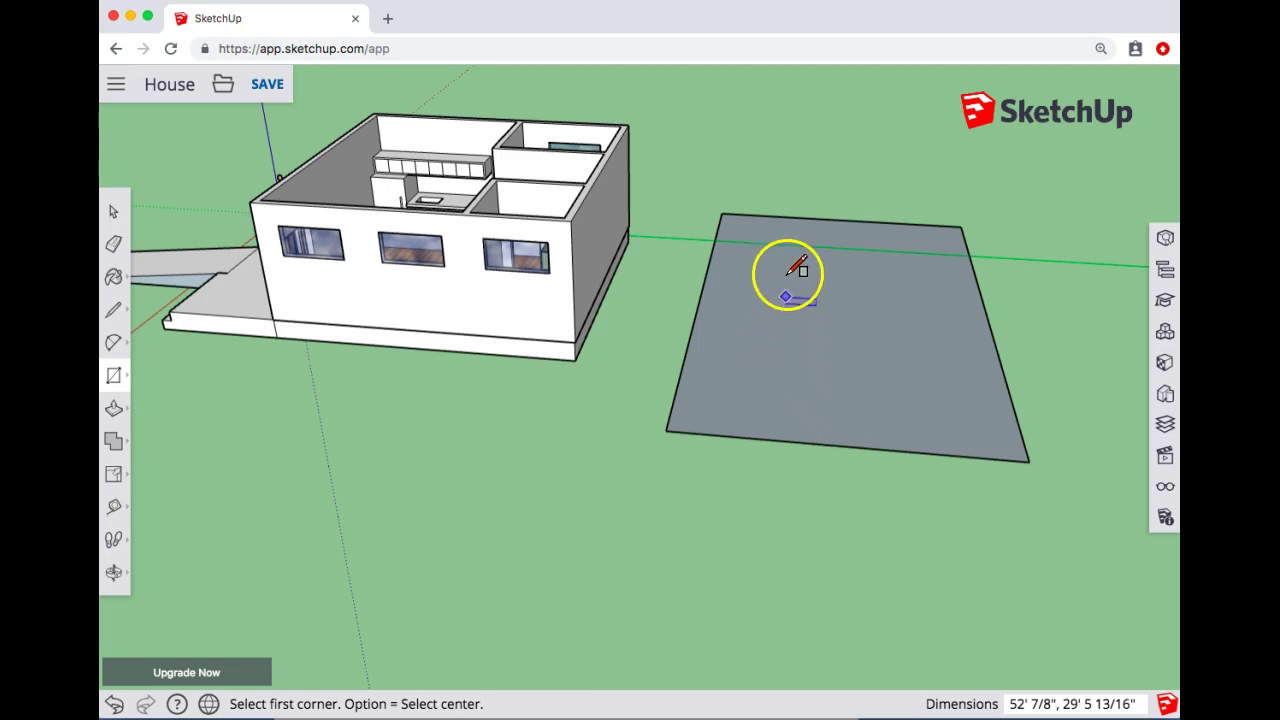
- Draw two adjoining rectangles forming an L-shaped pool outline inside the deck, about 36' by 8' 10" and about 15' by 9' 10"
click(757, 400)
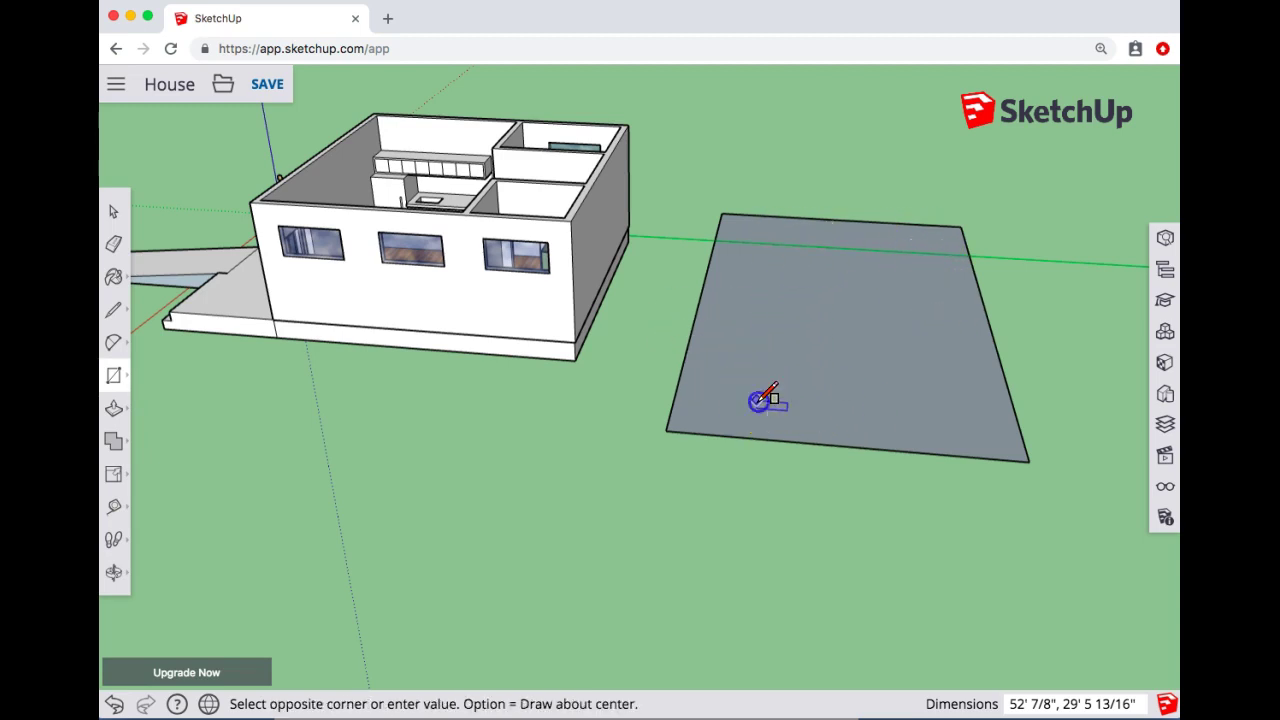
click(853, 248)
click(851, 249)
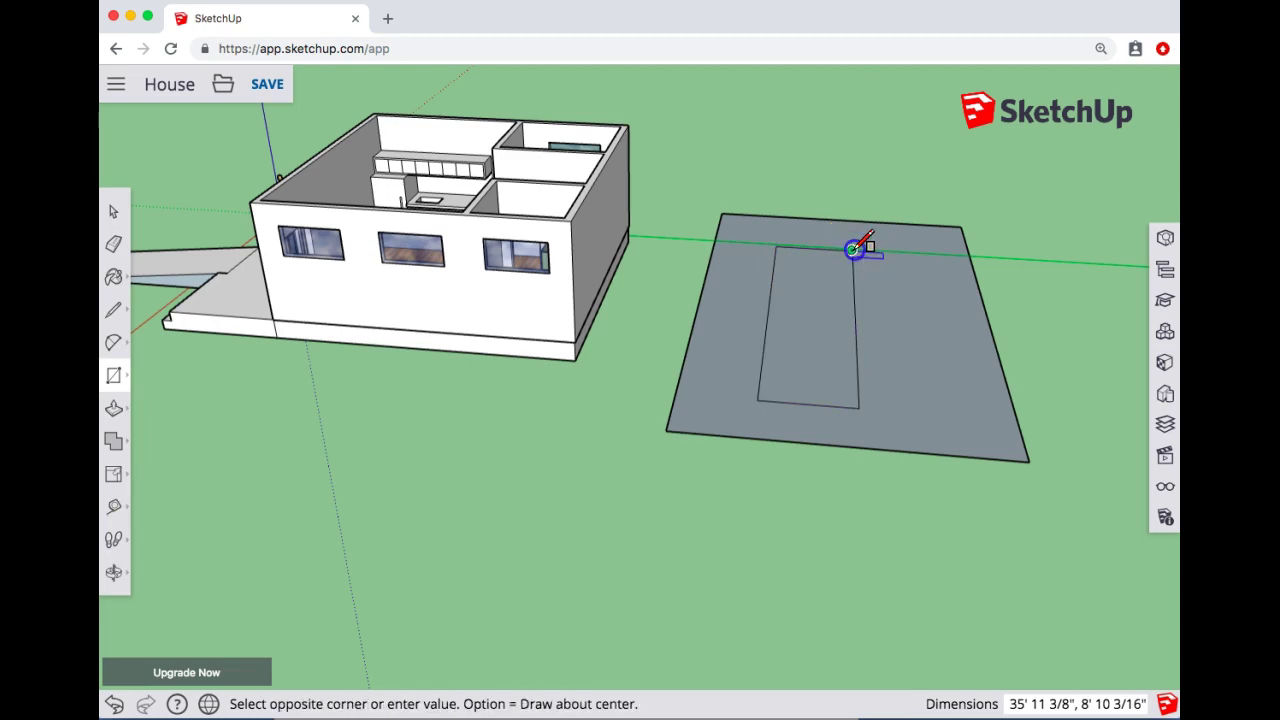
click(953, 309)
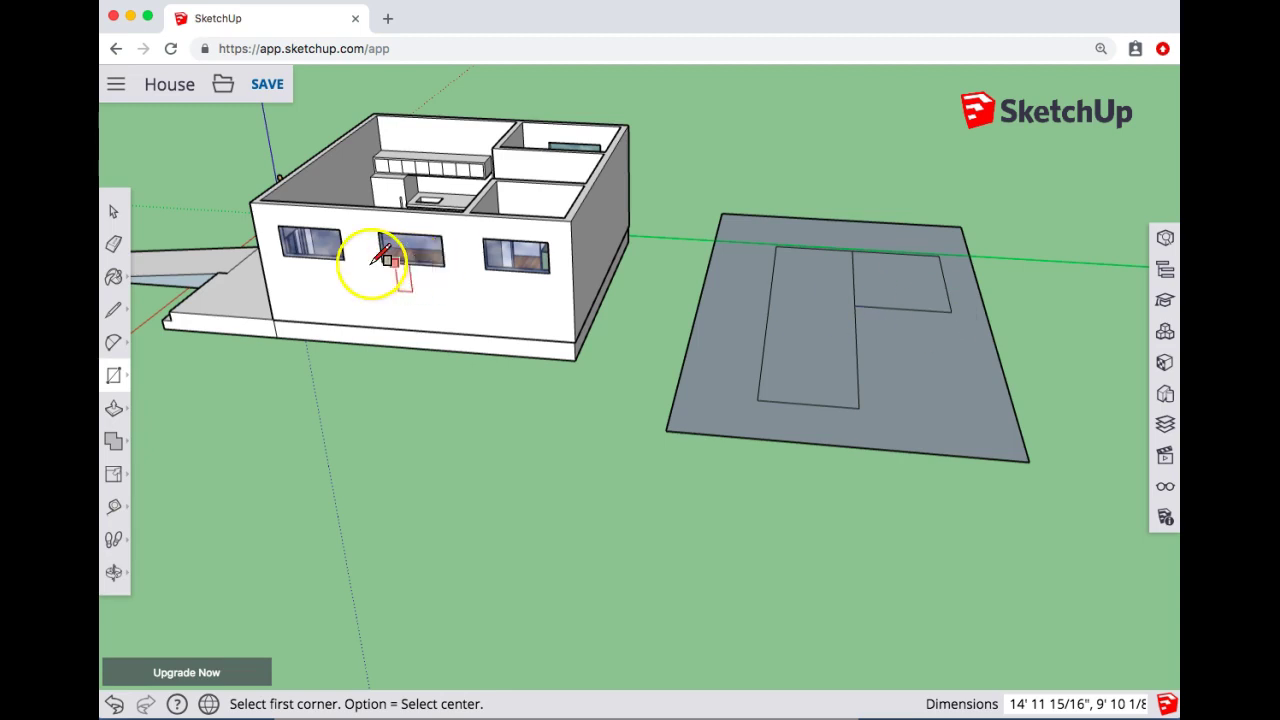
- Draw a tangent arc across the outer far corner of the L-shaped pool outline
click(114, 341)
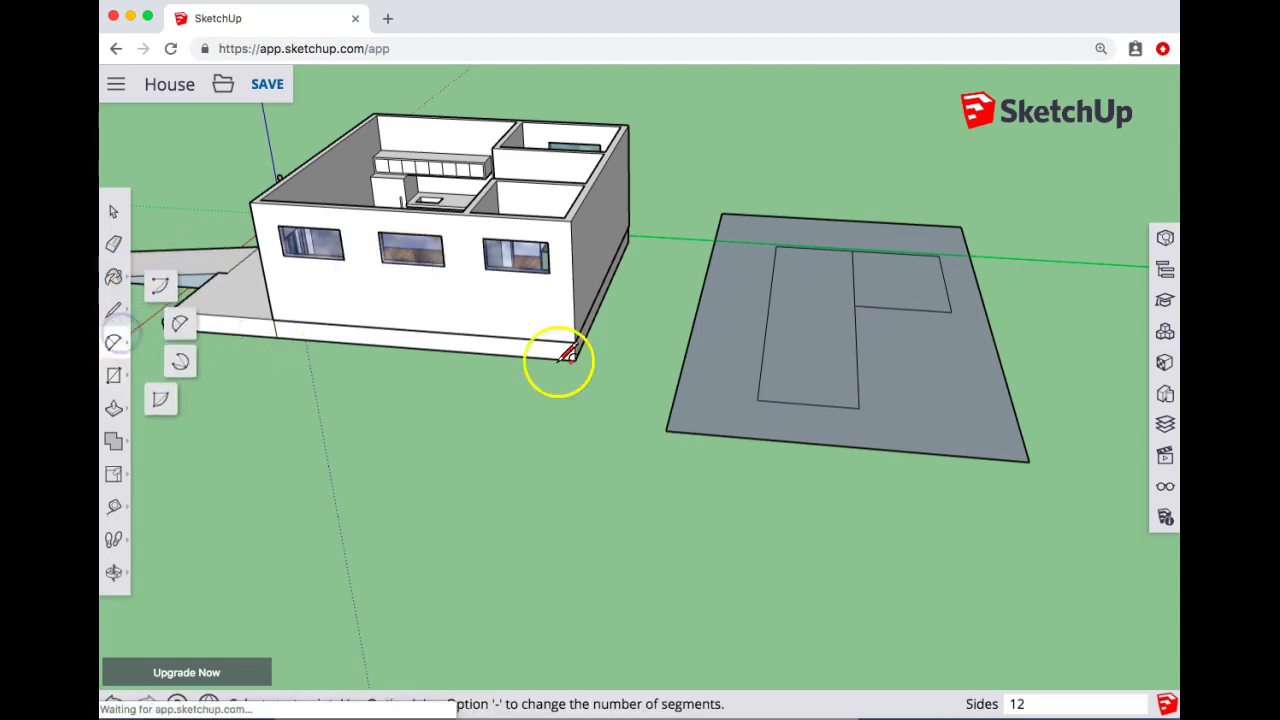
click(772, 273)
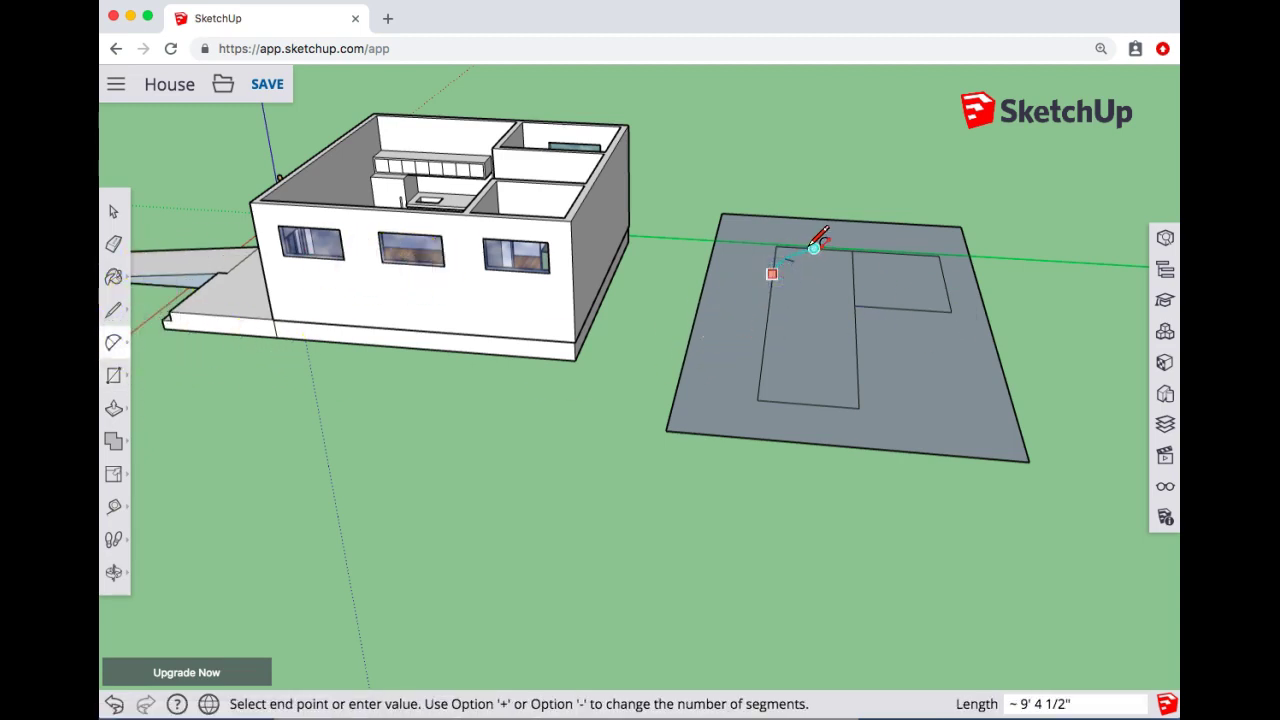
click(814, 246)
scroll(814, 246, up, 10)
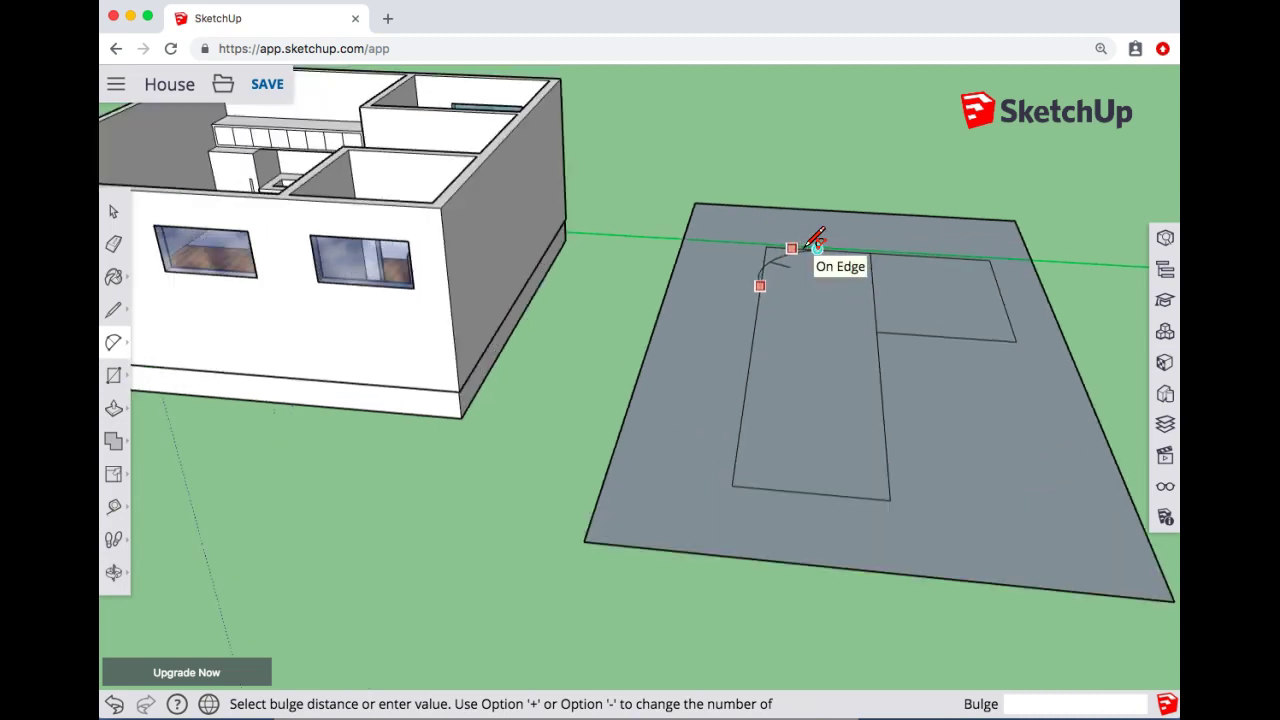
click(811, 240)
- Erase the leftover edges outside the corner arc and the dividing line between the two pool rectangles
click(114, 244)
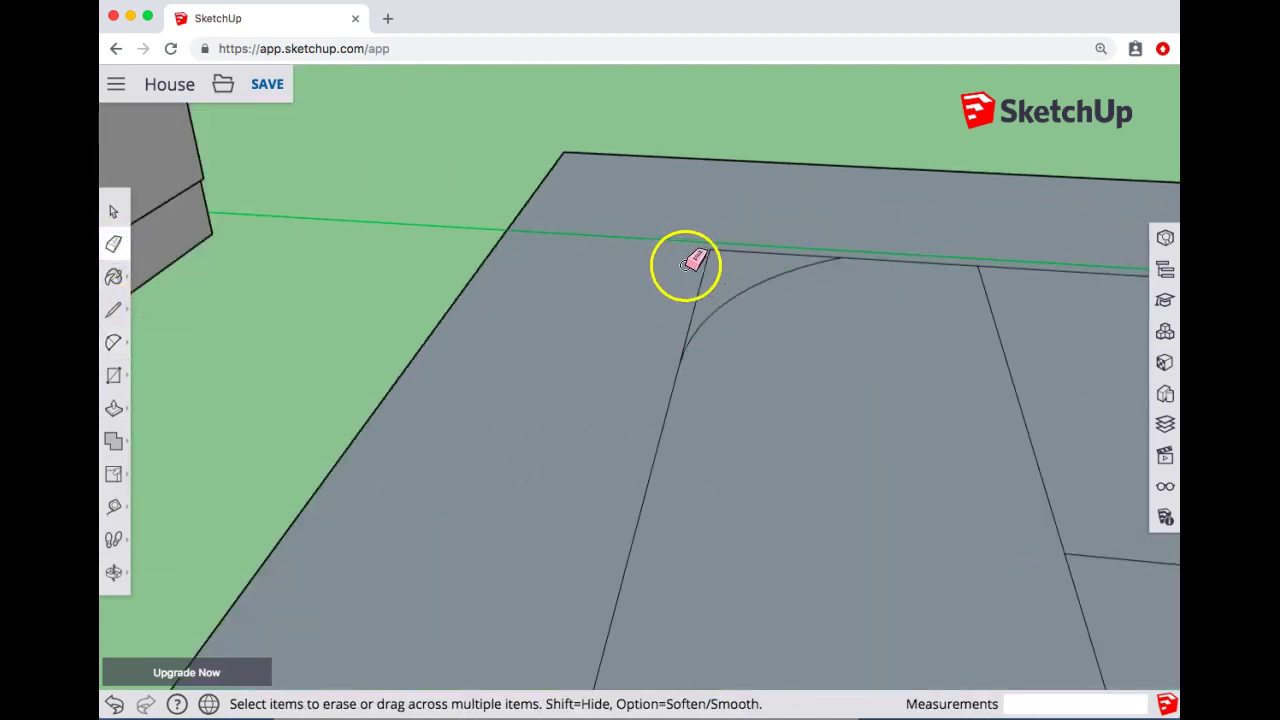
drag(738, 249, 960, 277)
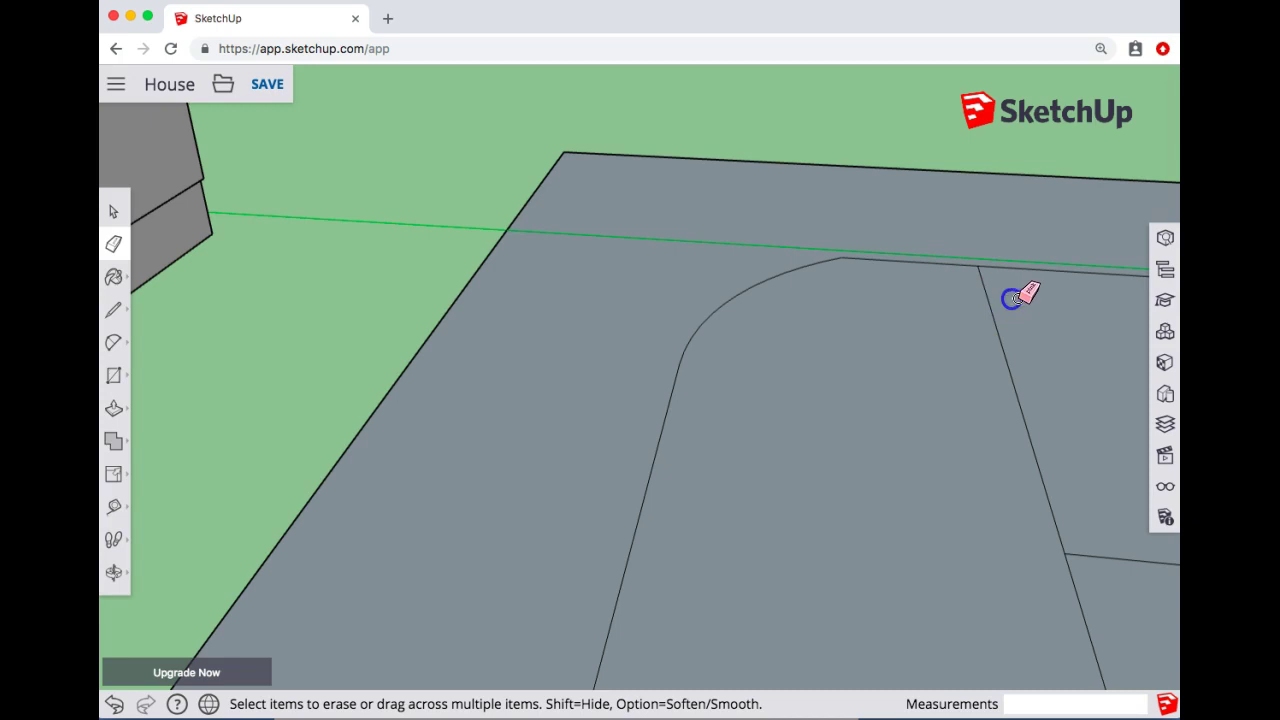
click(997, 346)
- Push the L-shaped pool face down about 5' 3" below the deck with Push/Pull
scroll(800, 491, down, 10)
middle_drag(800, 491, 611, 403)
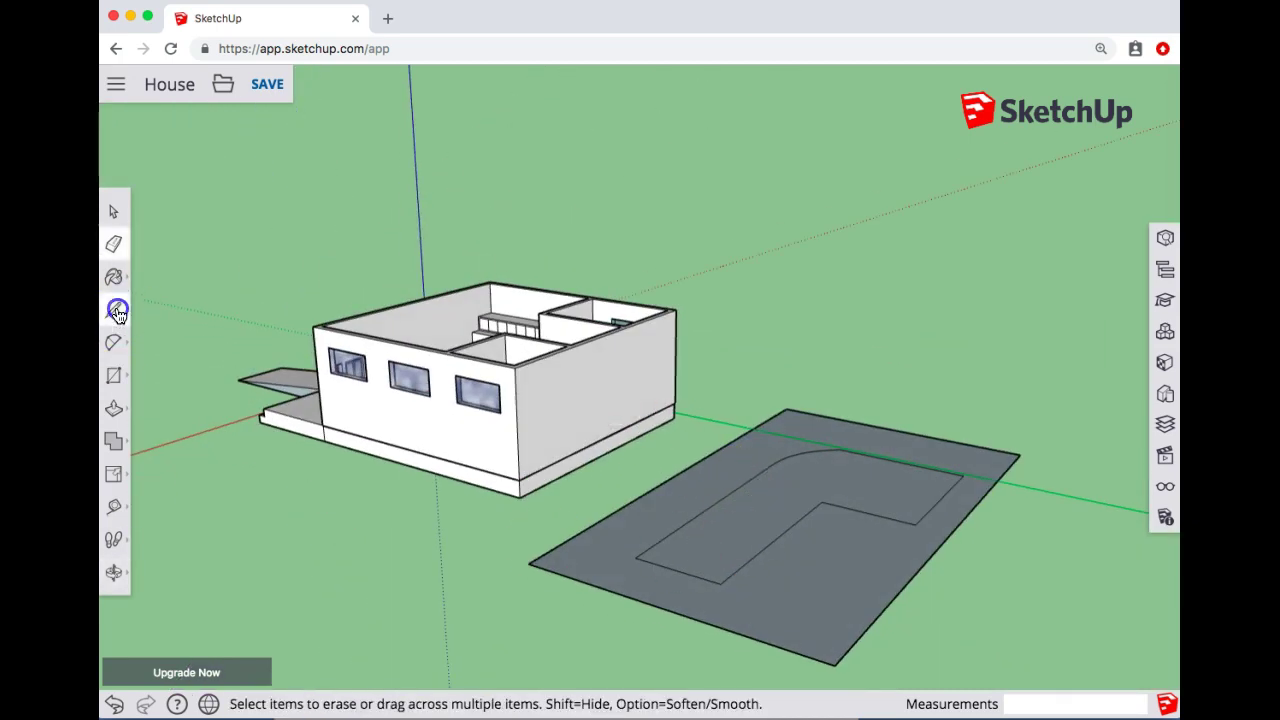
mouse_move(117, 313)
mouse_down()
mouse_move(166, 283)
mouse_move(168, 331)
mouse_up()
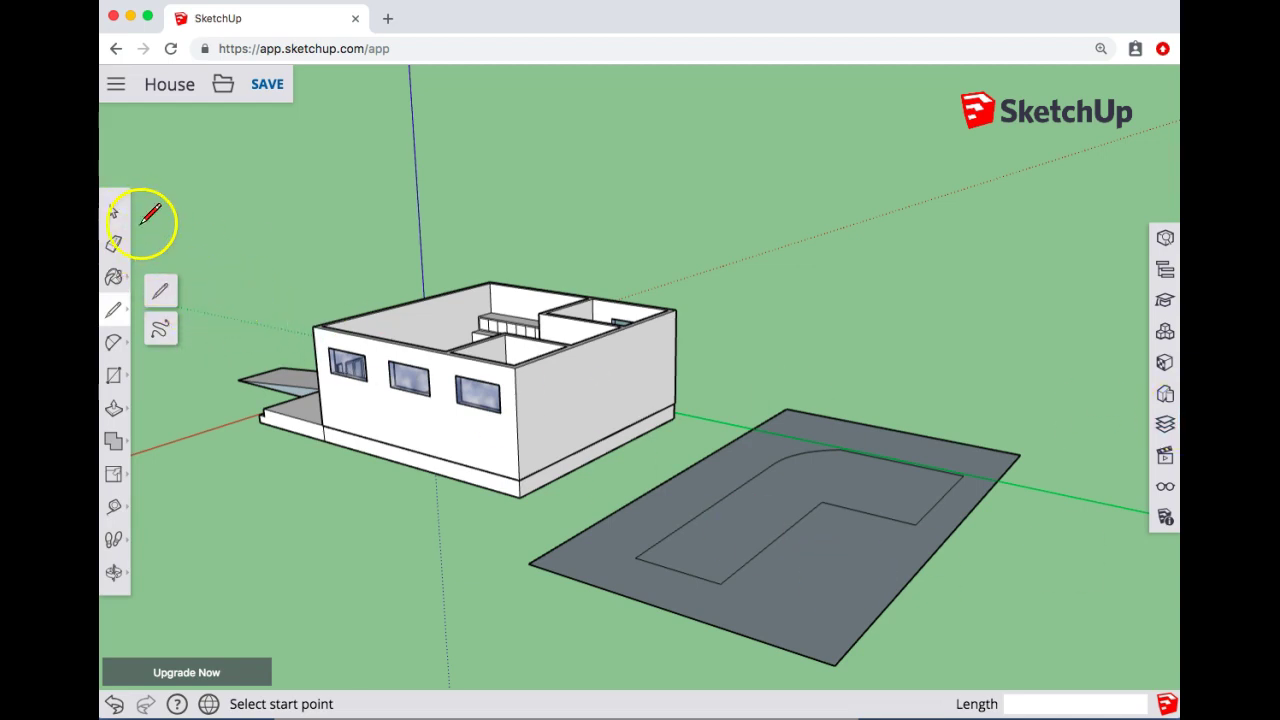
click(118, 411)
mouse_move(760, 523)
mouse_down()
mouse_move(777, 526)
mouse_move(780, 582)
mouse_up()
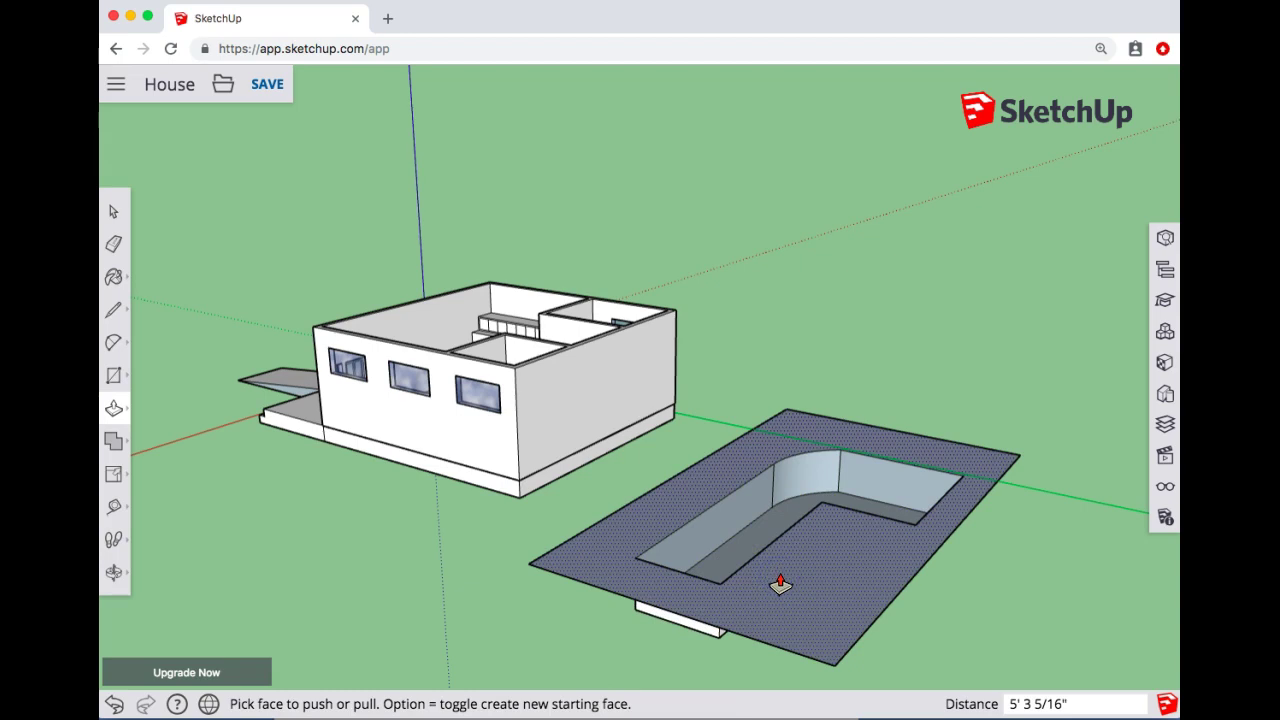
- Try to draw a descending stair profile with lines on the outside of the pool's long side wall
middle_drag(851, 600, 654, 474)
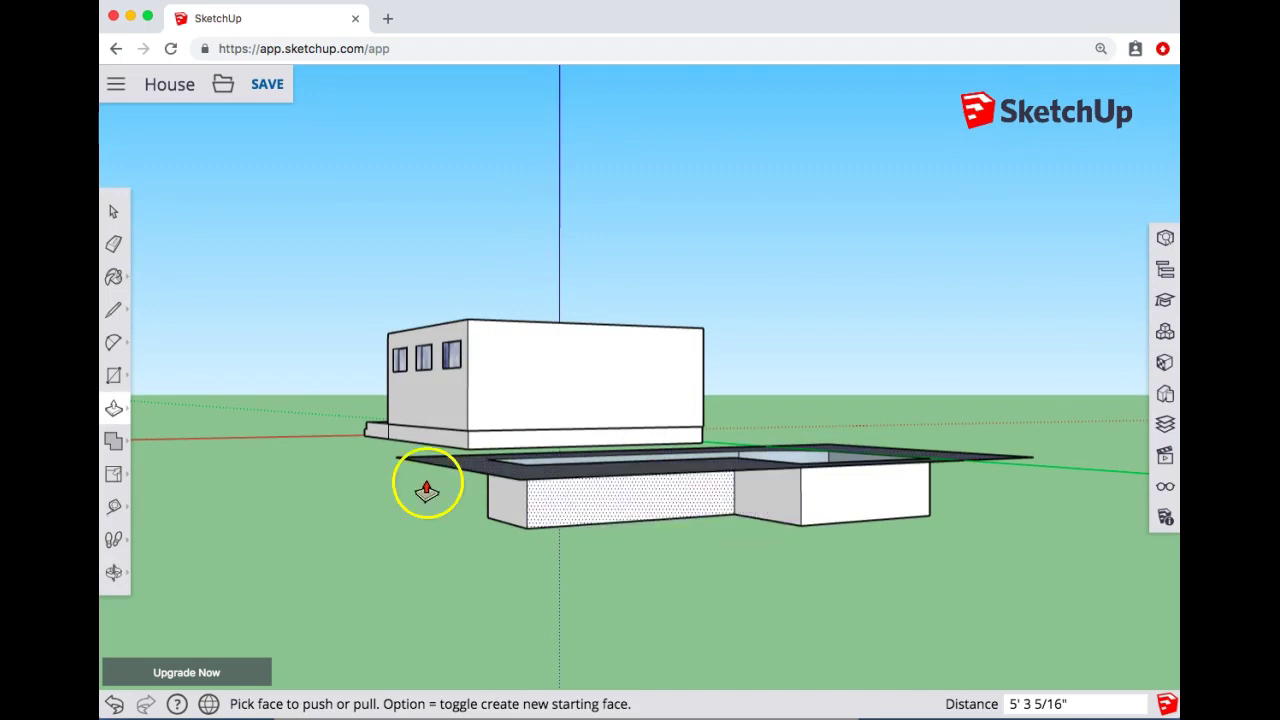
middle_drag(427, 489, 464, 525)
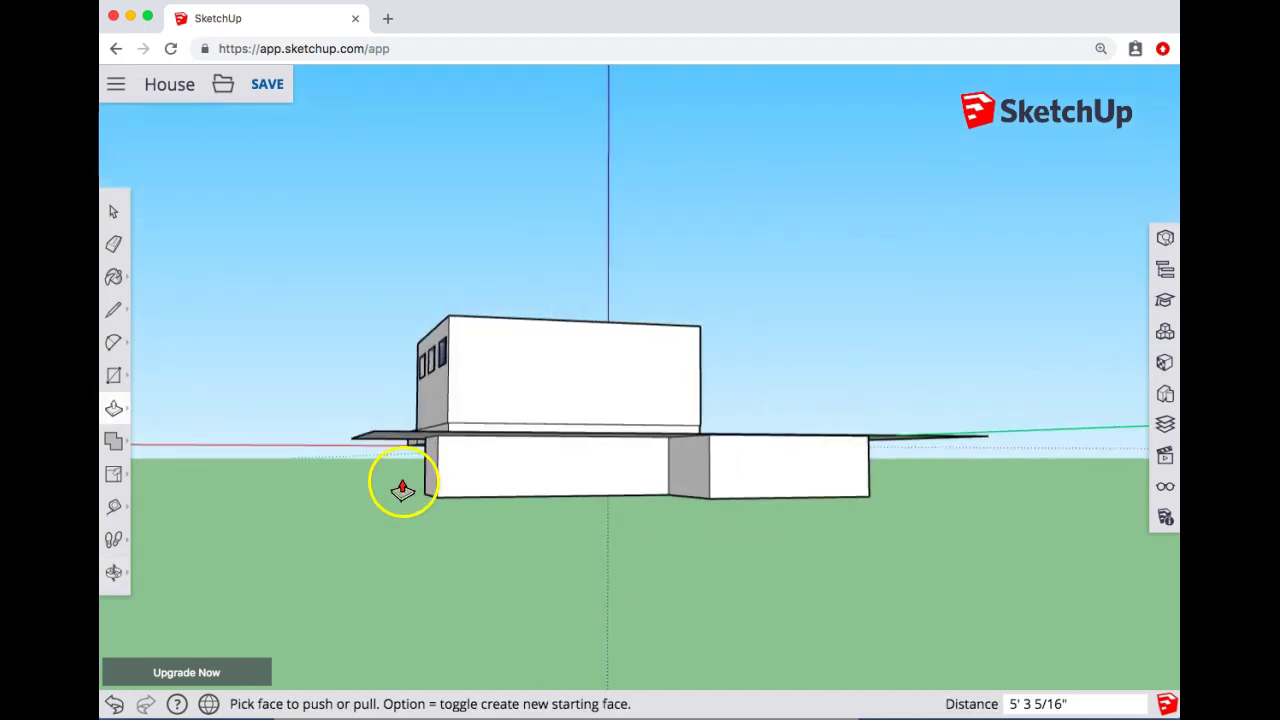
click(119, 316)
click(437, 447)
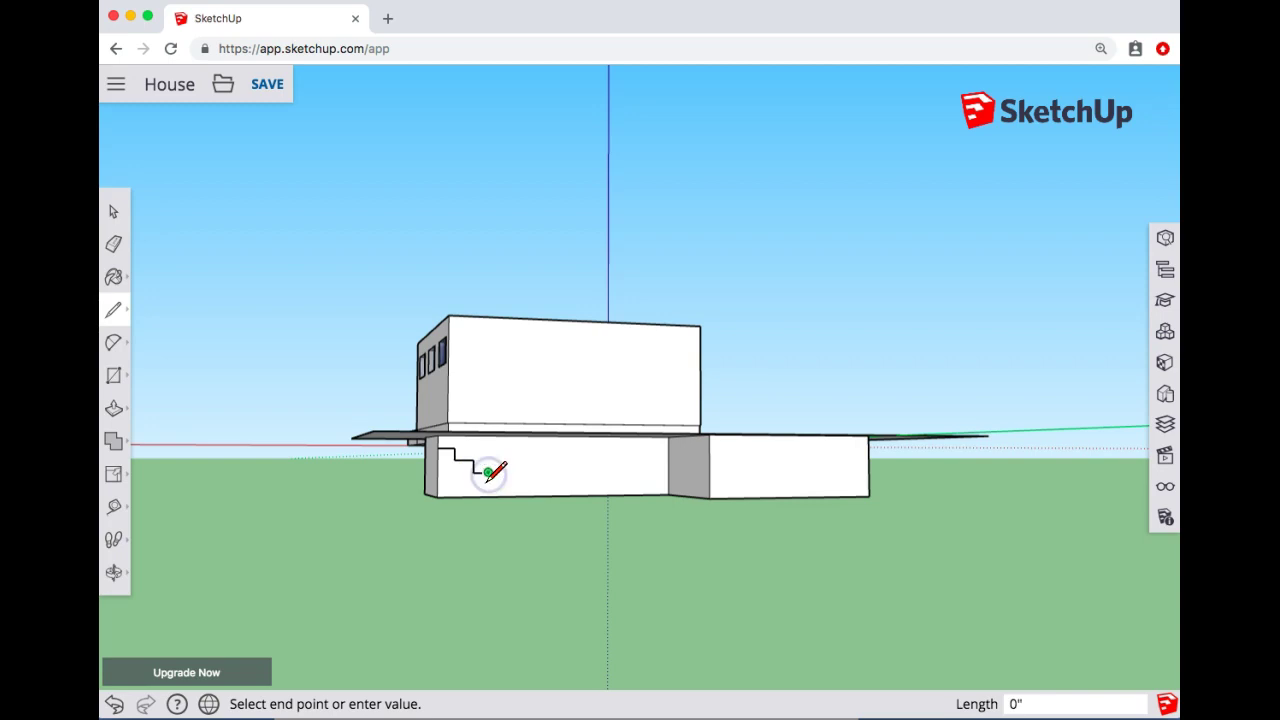
click(515, 485)
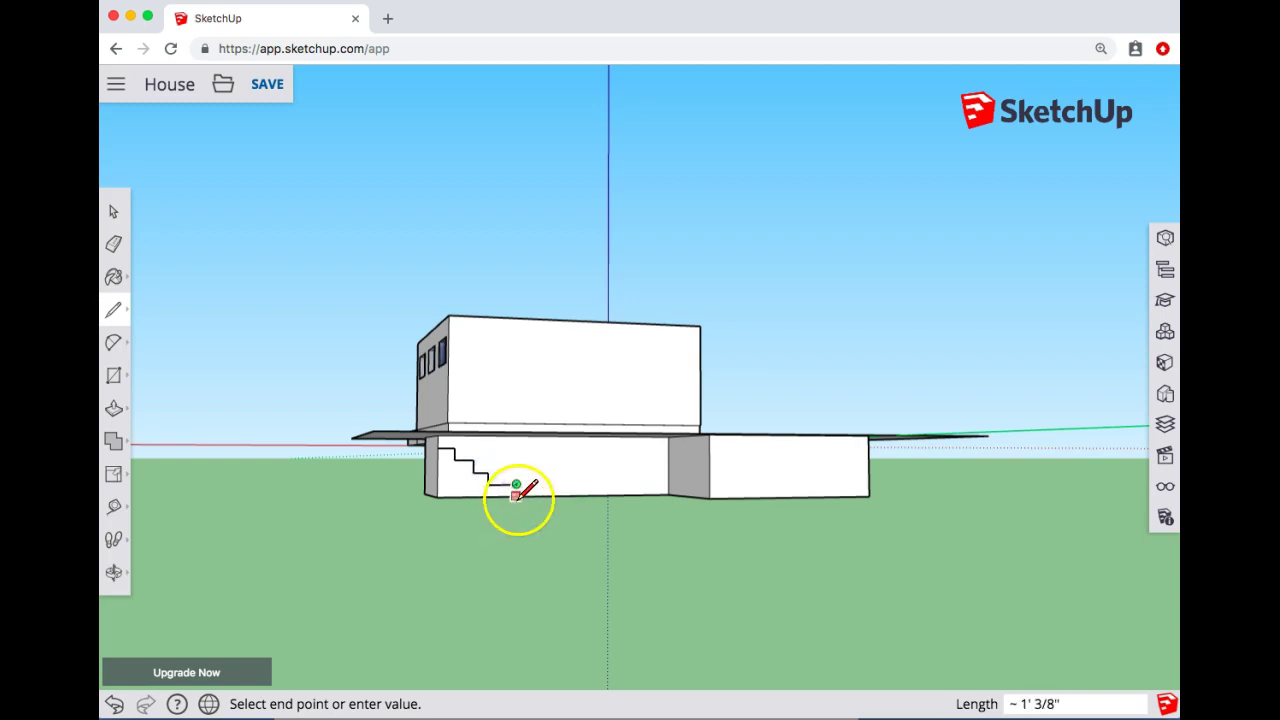
click(517, 494)
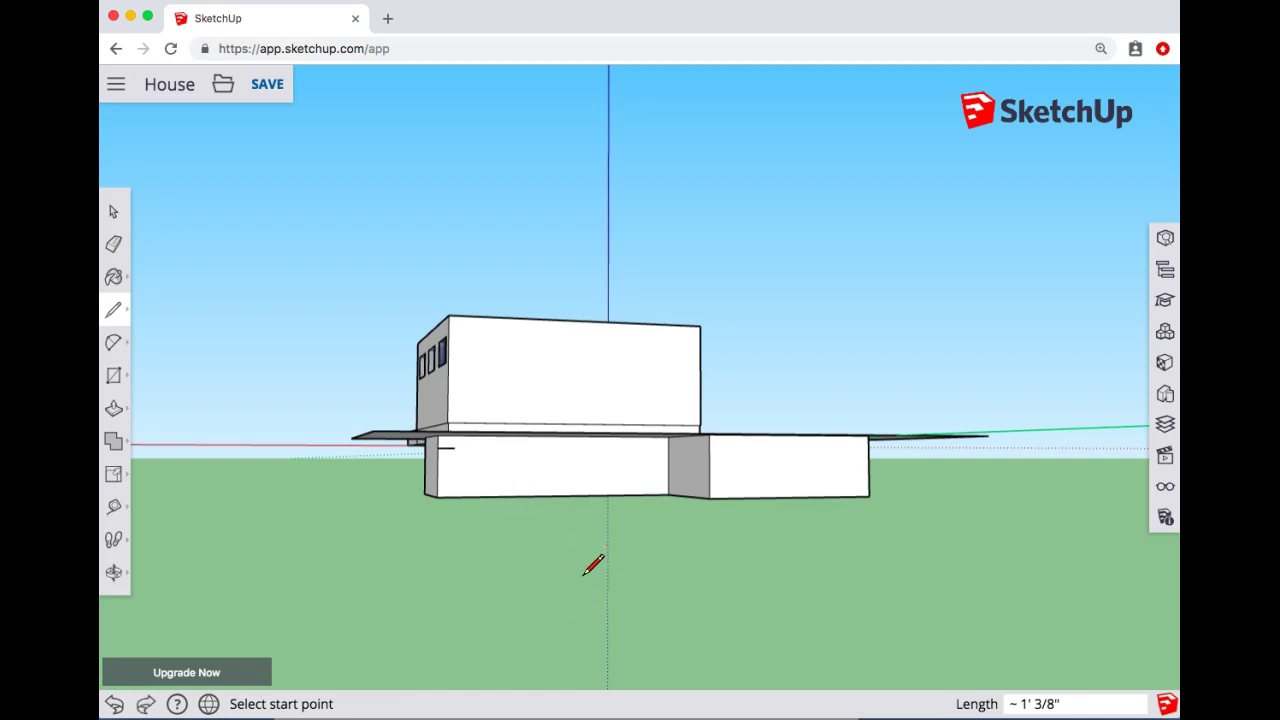
- Draw a diagonal line across the pool's long outer wall and push the triangle below it through the pool's 8' 10 3/16" width
click(438, 436)
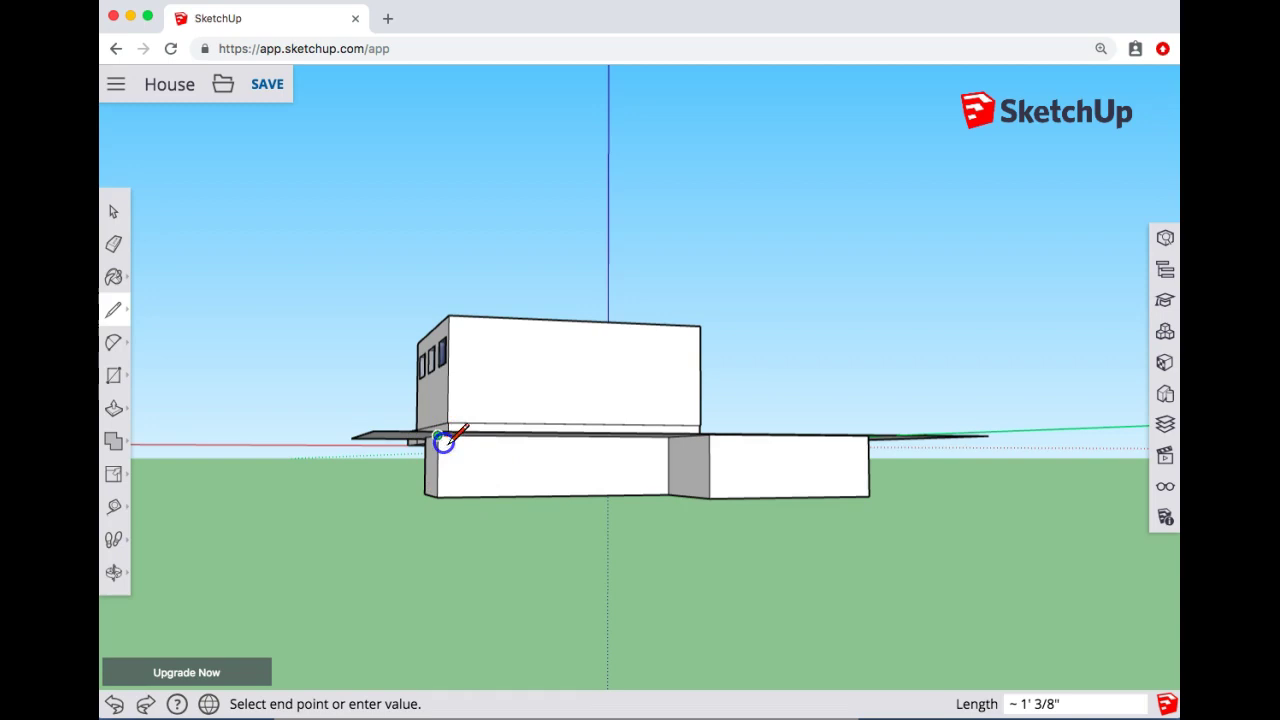
click(668, 493)
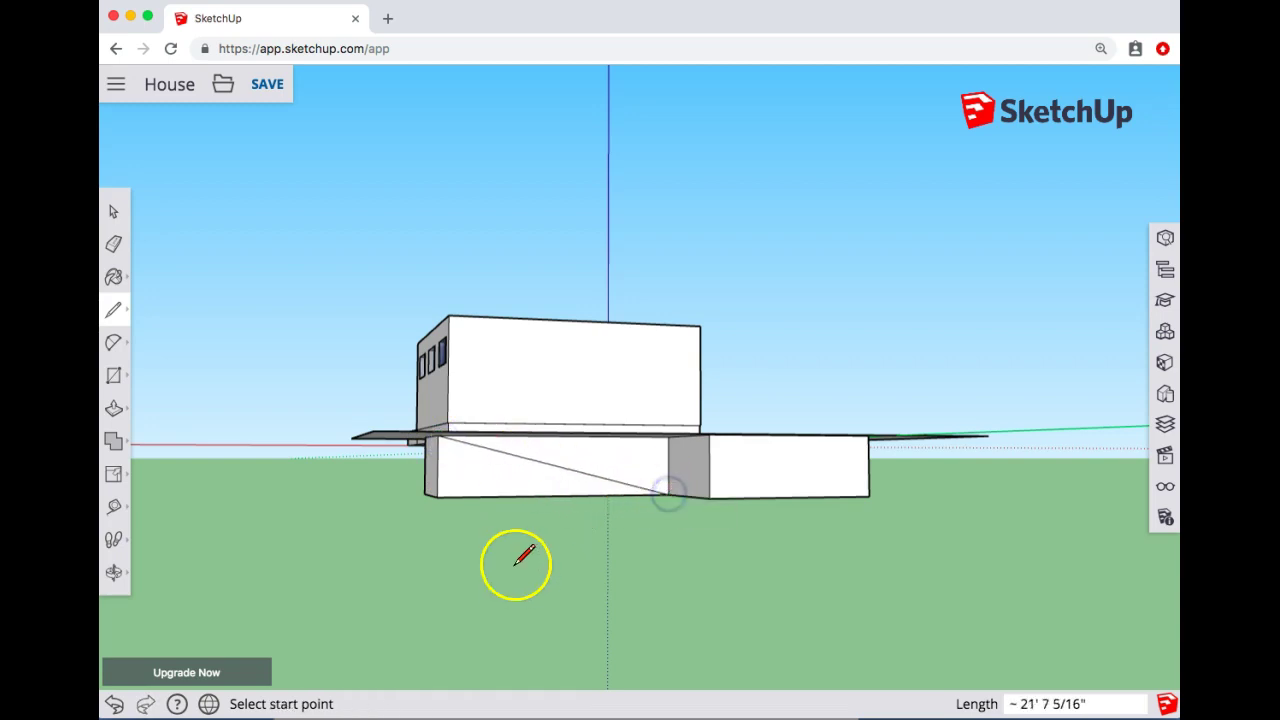
key(p)
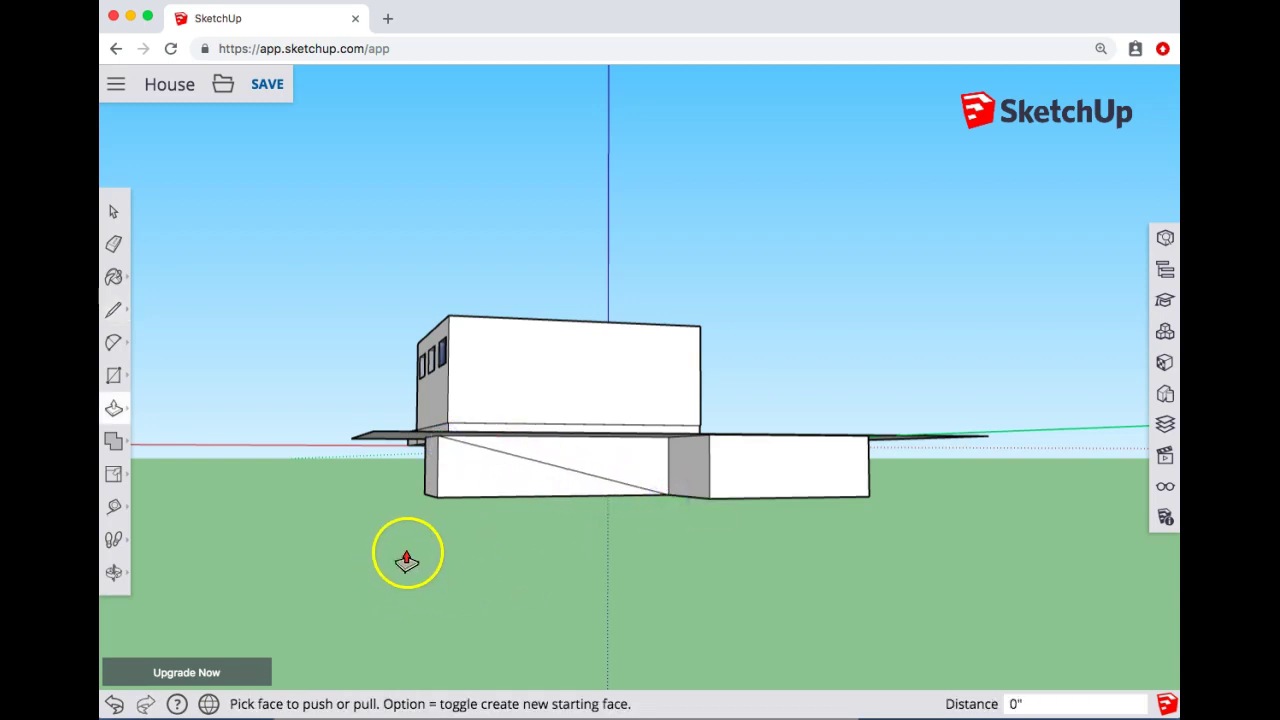
click(466, 487)
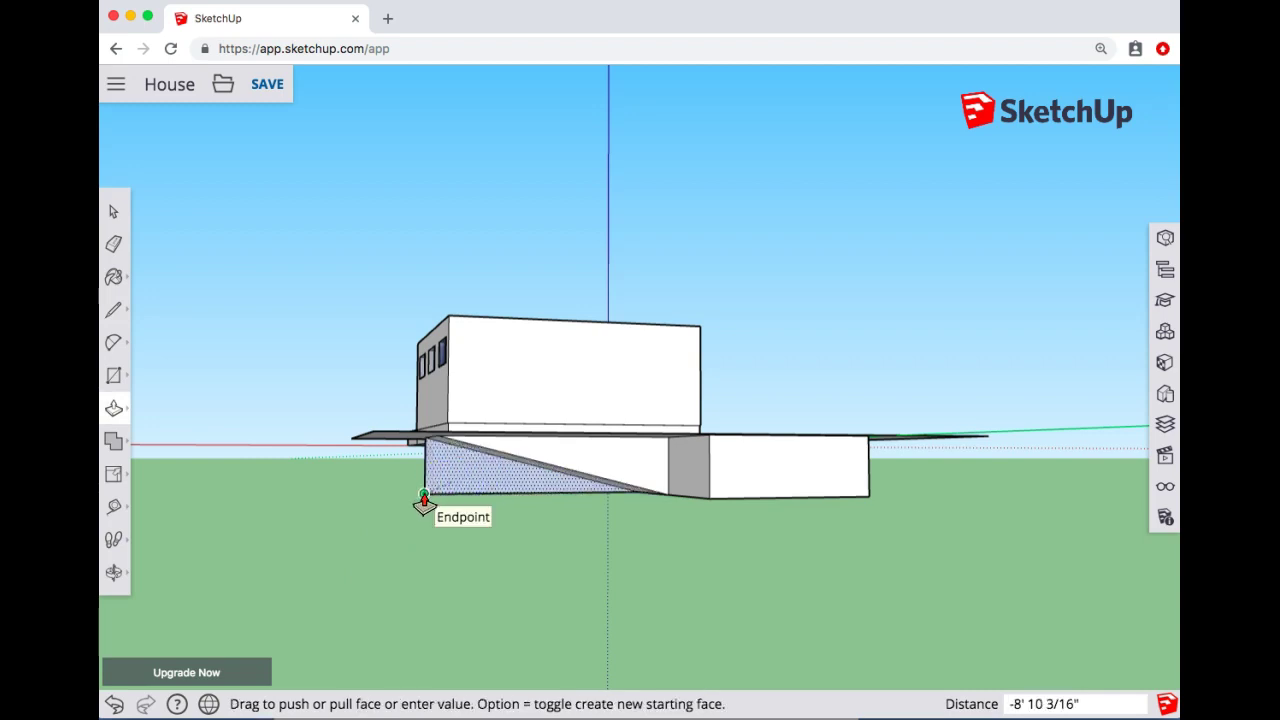
click(424, 500)
- Retrace the pool's top edge along its short leg with a line to create a water surface face
middle_drag(632, 552, 426, 548)
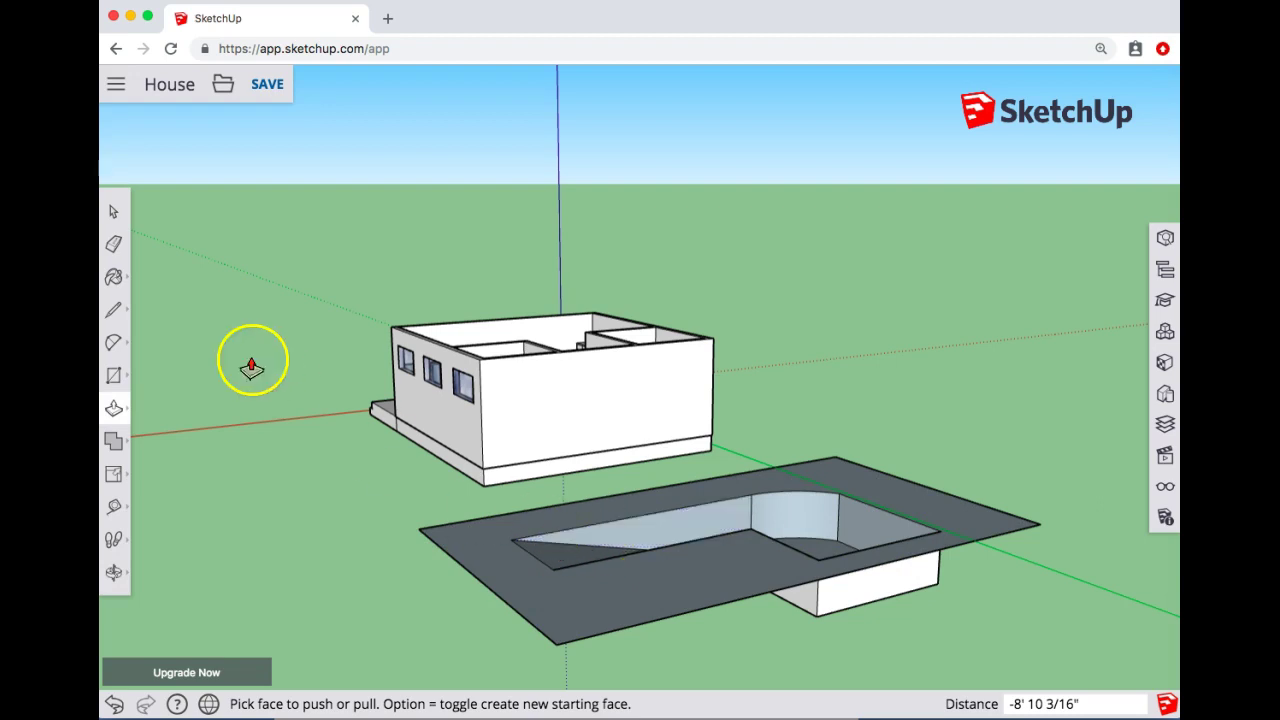
click(113, 310)
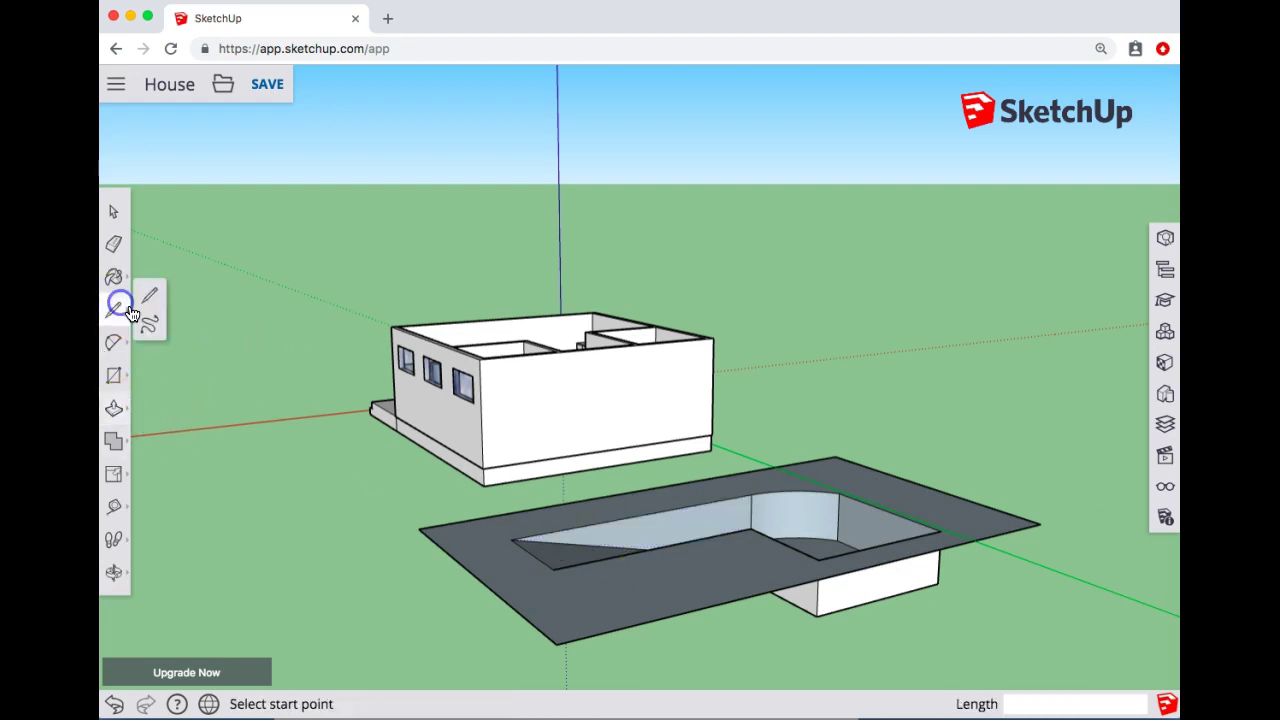
click(818, 560)
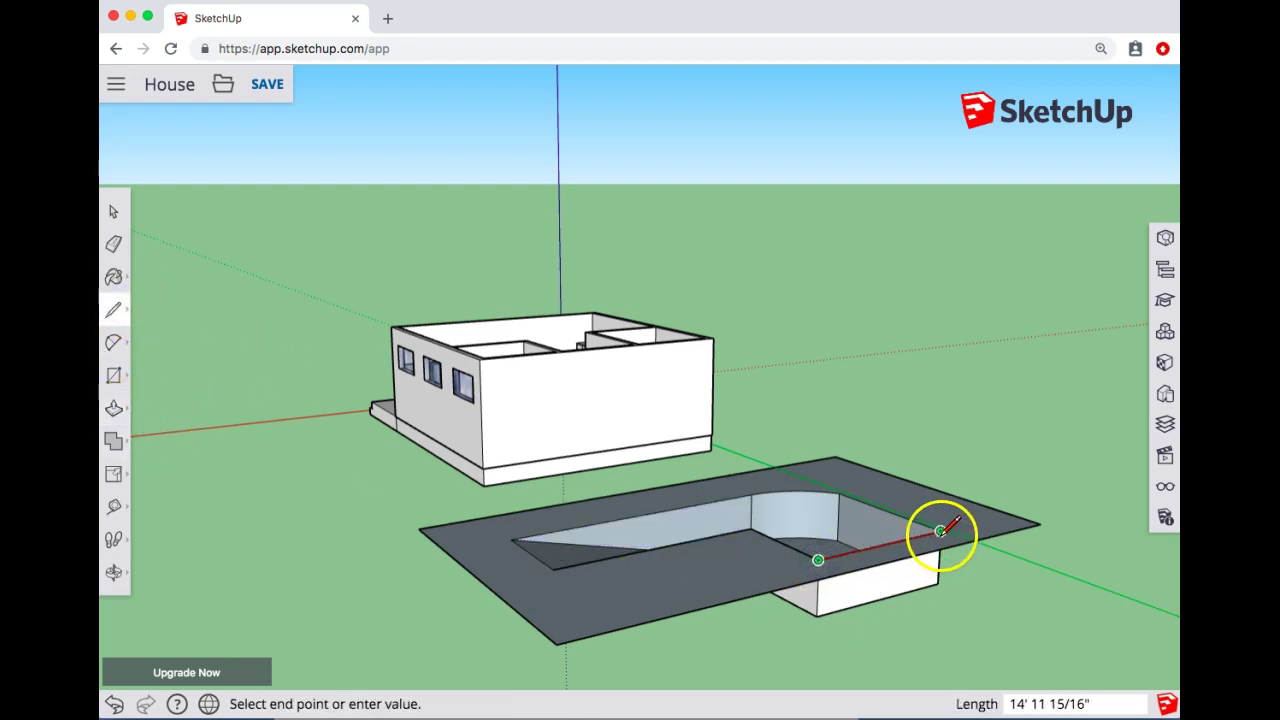
click(940, 531)
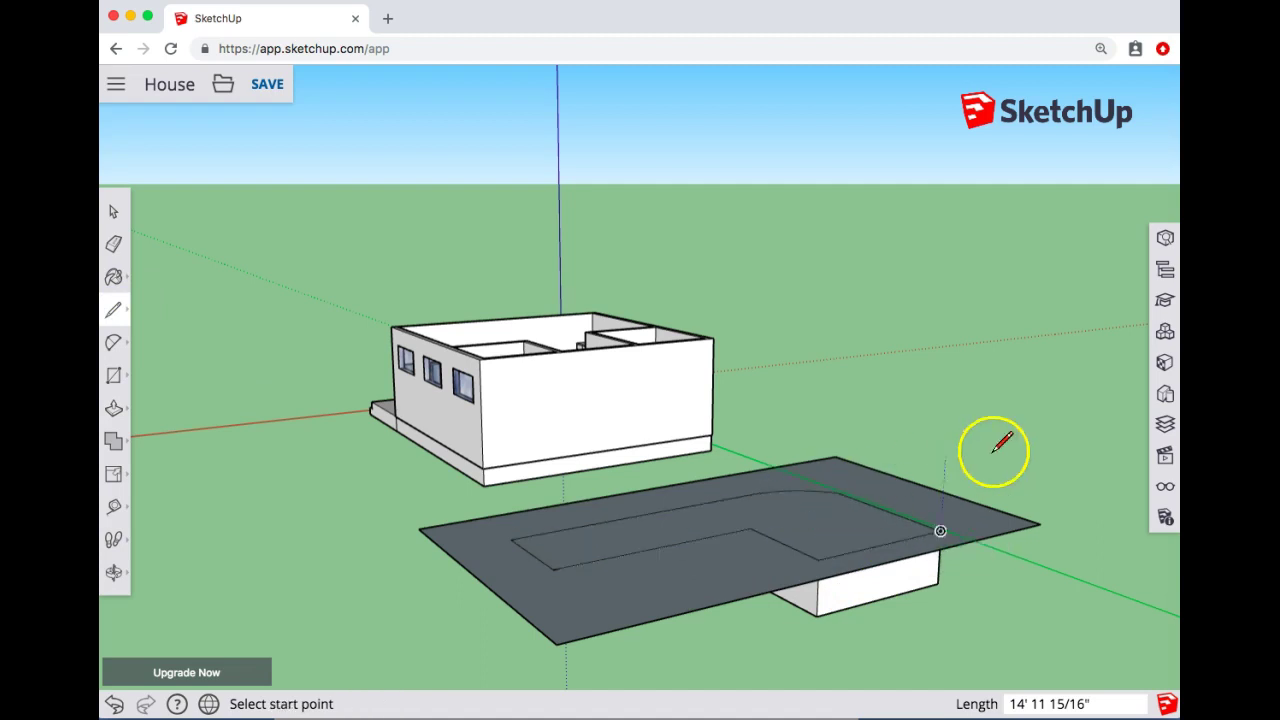
- Paint the pool's top face with a semi-transparent pool material from the Water collection
click(1166, 363)
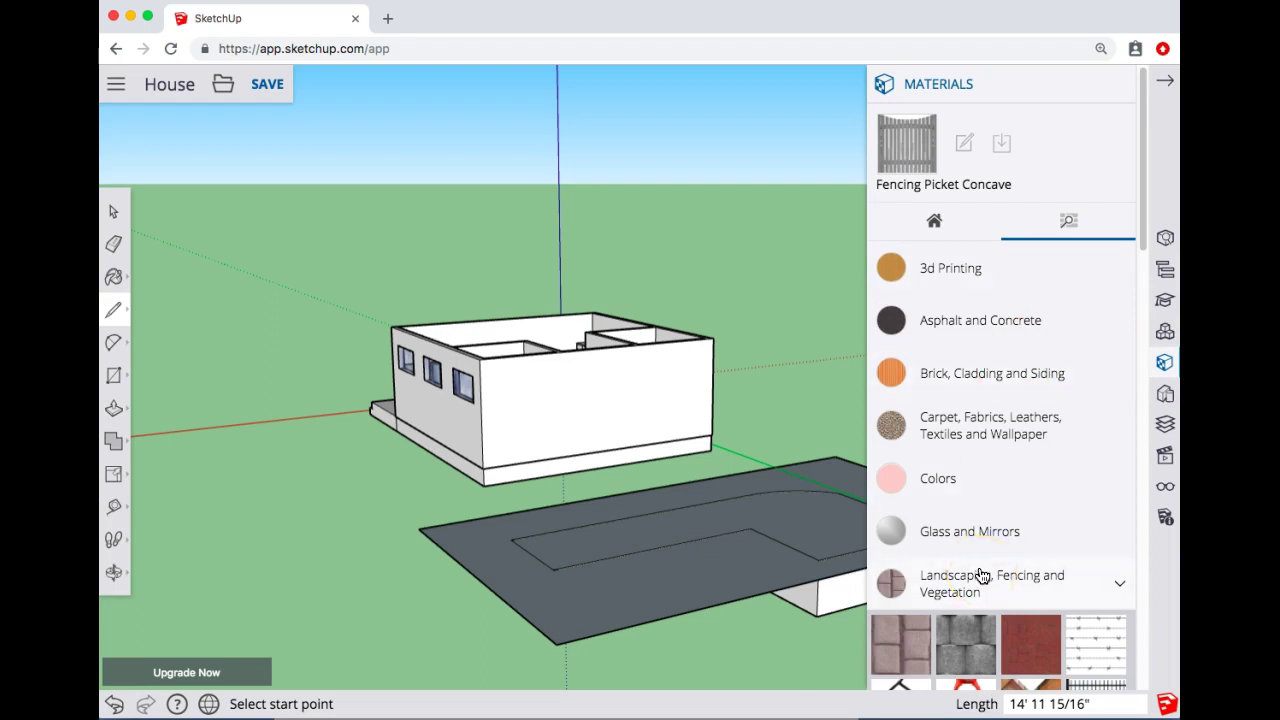
scroll(982, 576, down, 15)
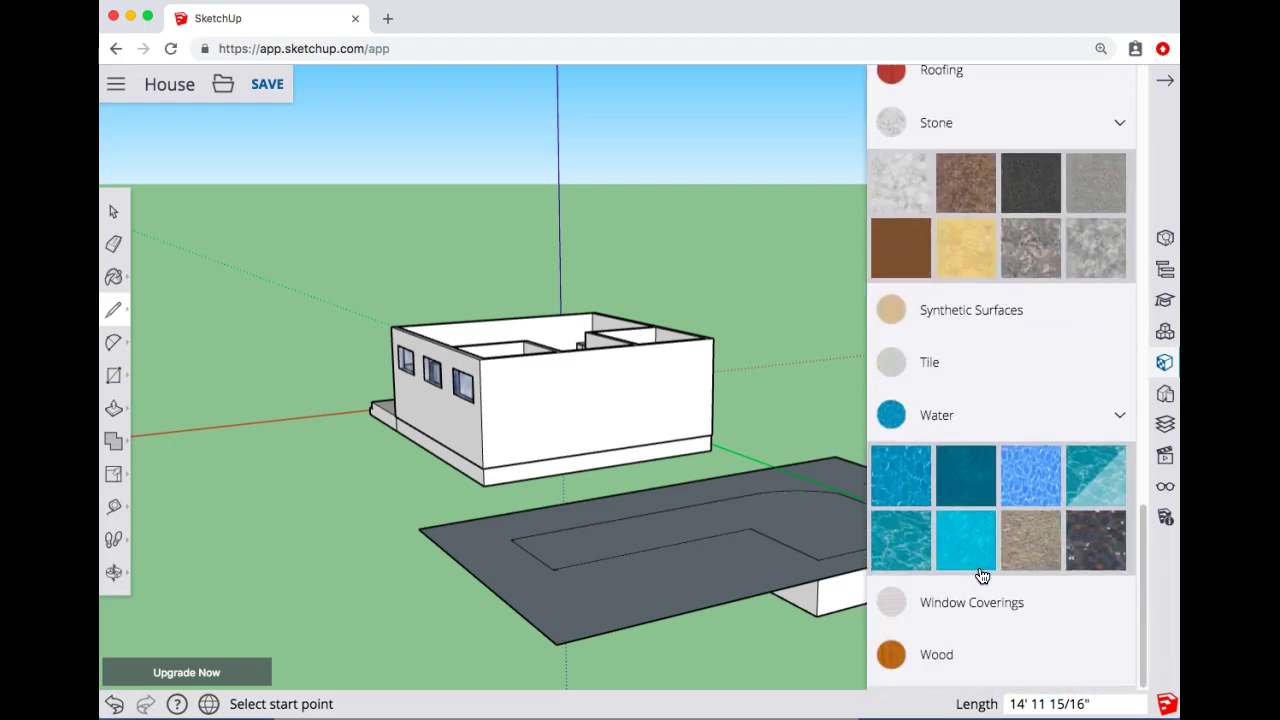
click(1088, 468)
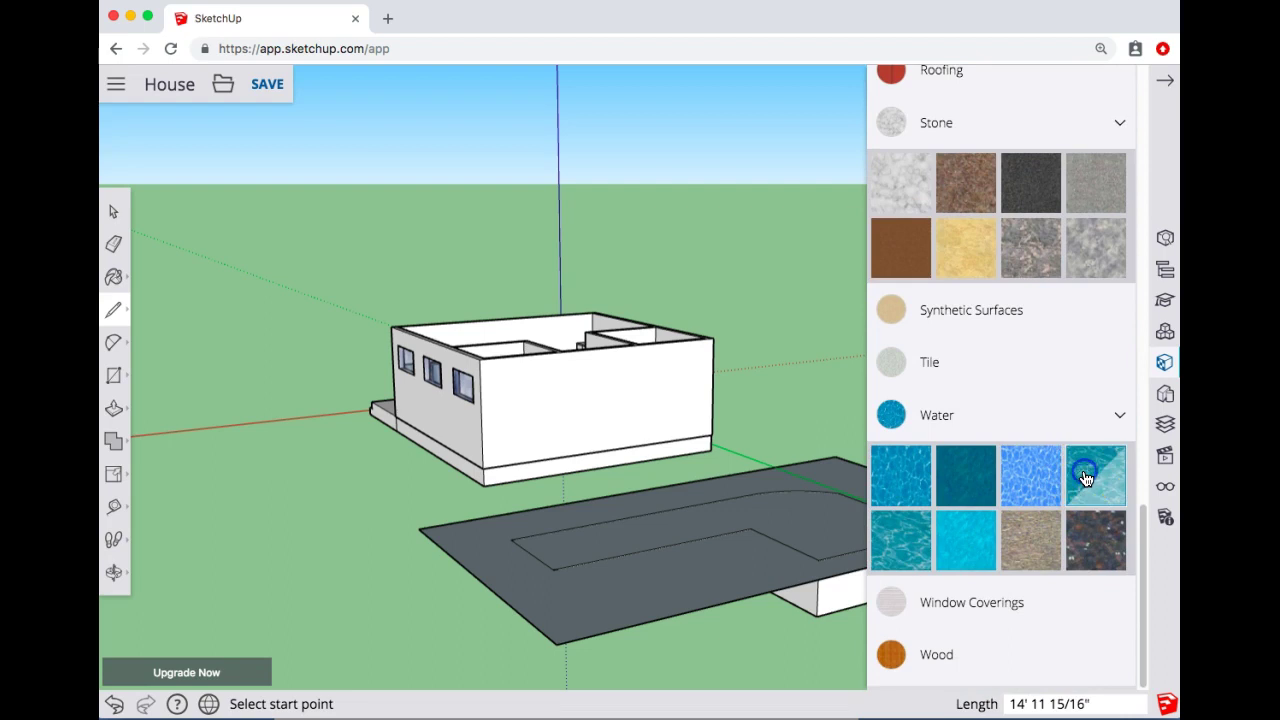
click(796, 514)
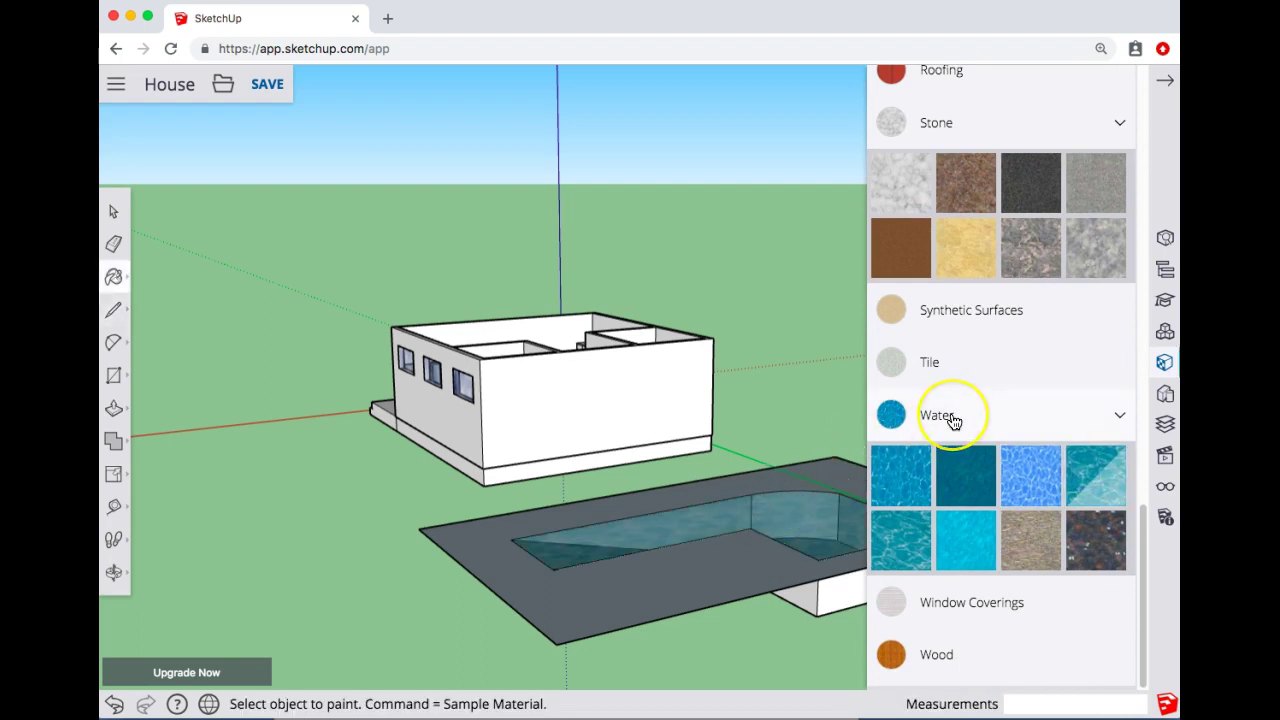
- Paint the deck around the pool with a gray paver material from the Landscaping, Fencing and Vegetation collection
scroll(951, 420, up, 3)
scroll(953, 422, up, 15)
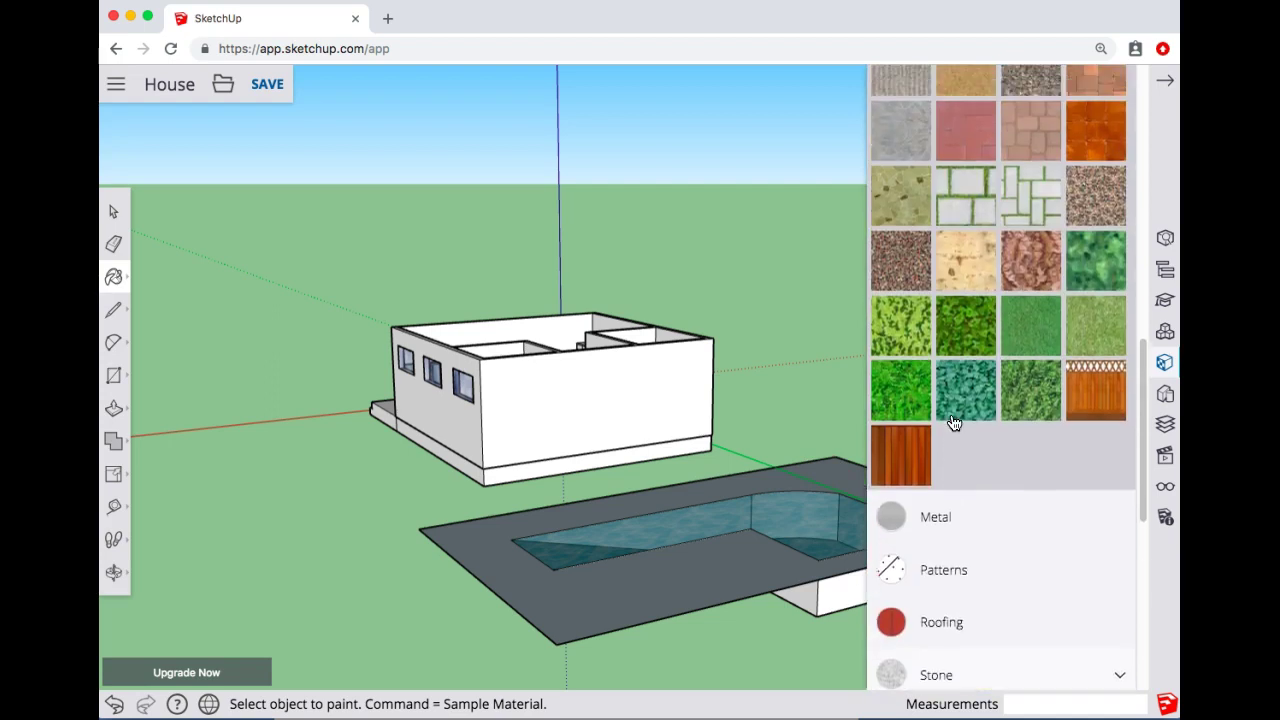
click(1021, 525)
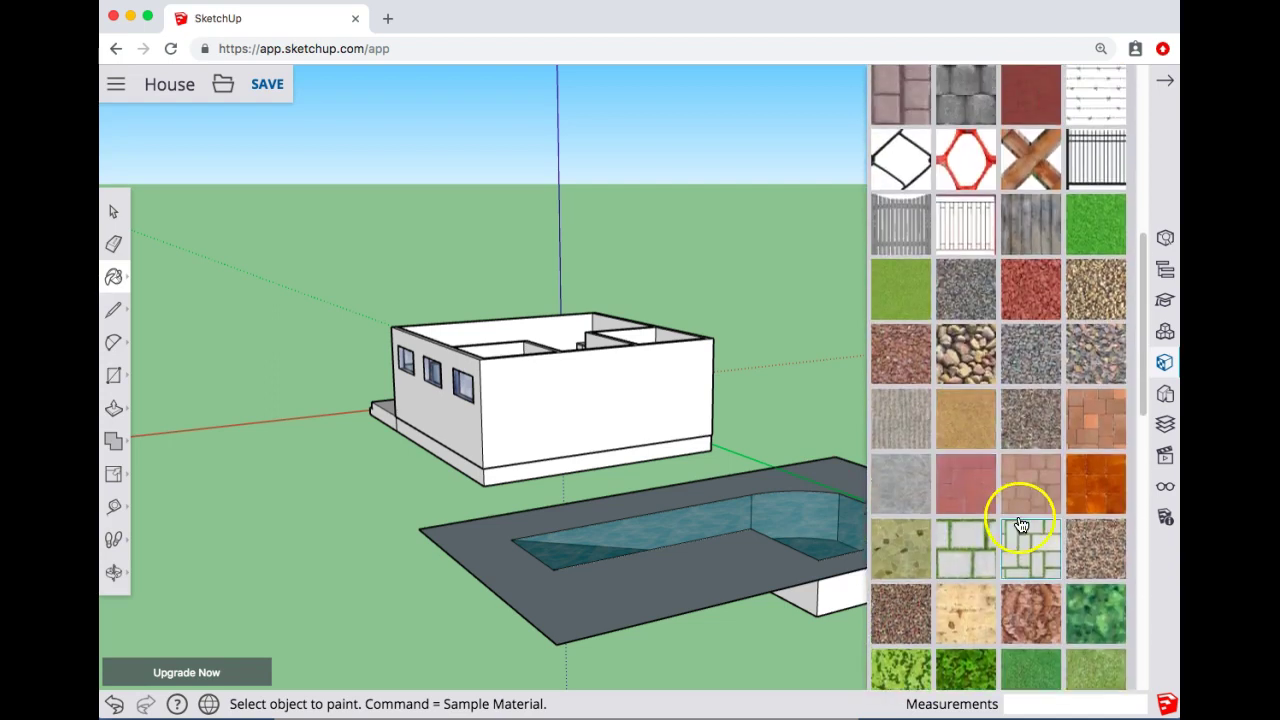
click(714, 572)
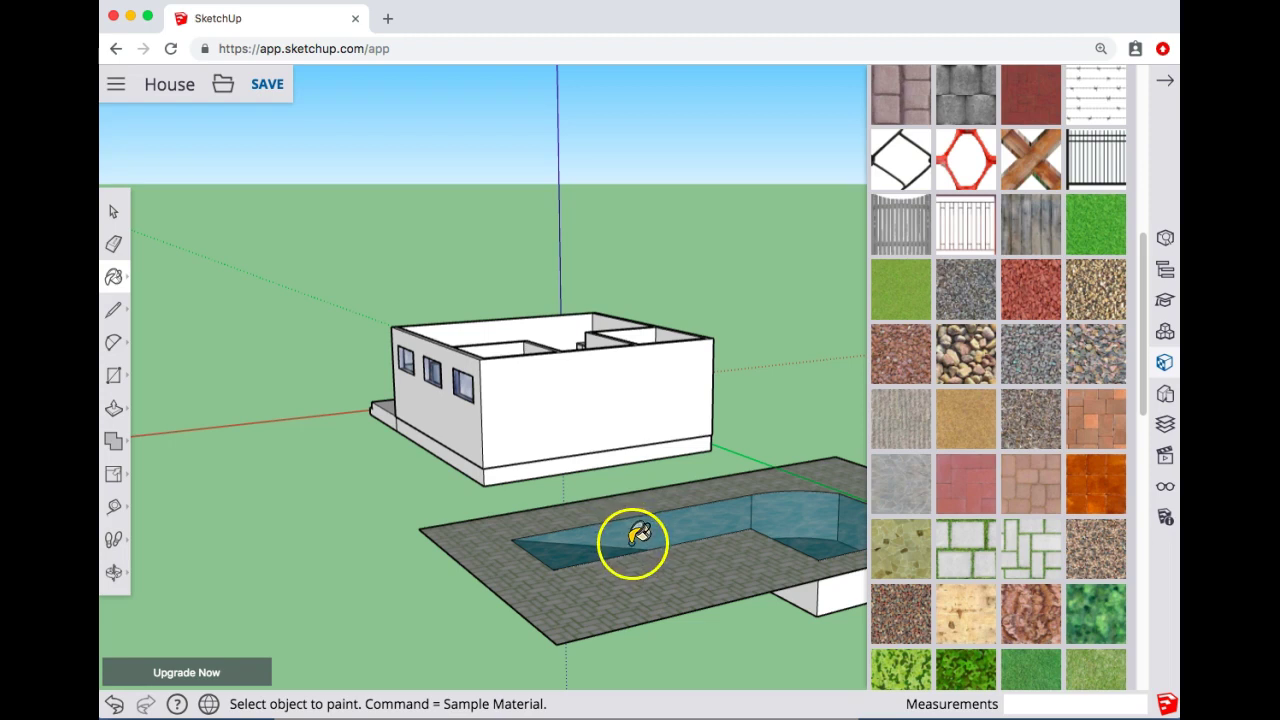
- Draw a vertical rectangle about 4' 5 5/8" high along the deck's short edge at the end with the pool's rounded corner
middle_drag(583, 480, 320, 362)
click(118, 376)
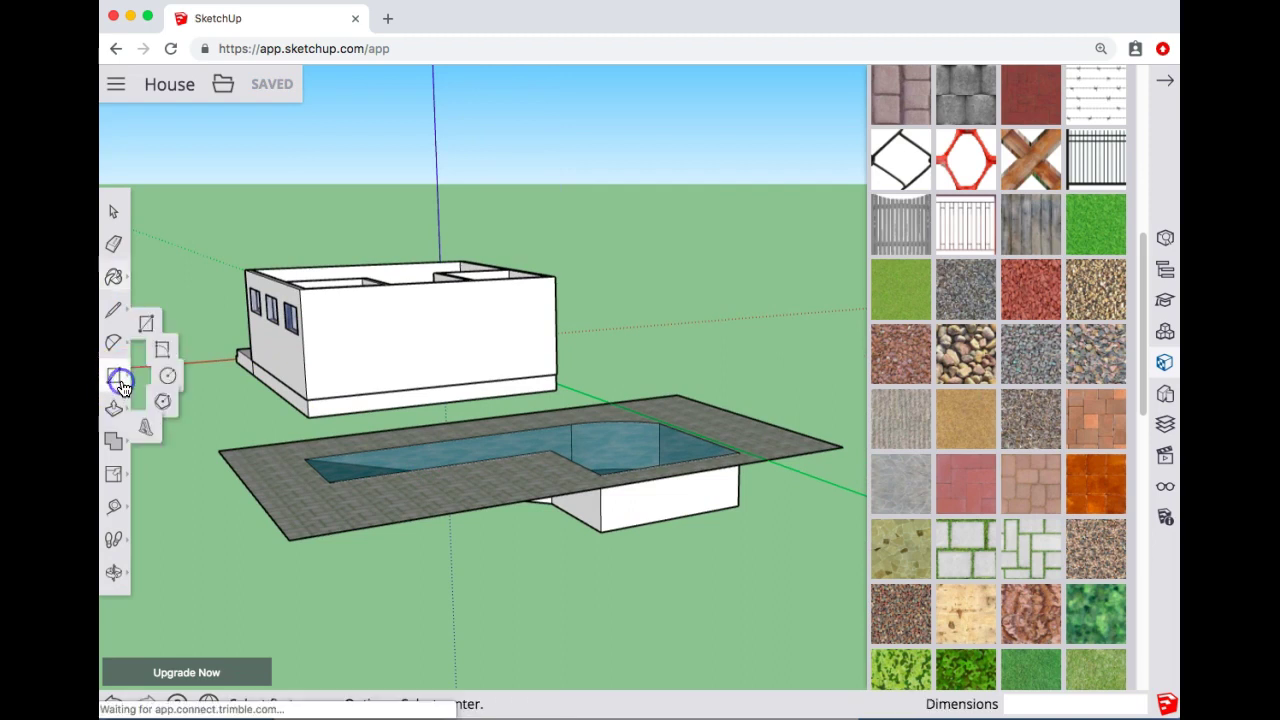
click(165, 300)
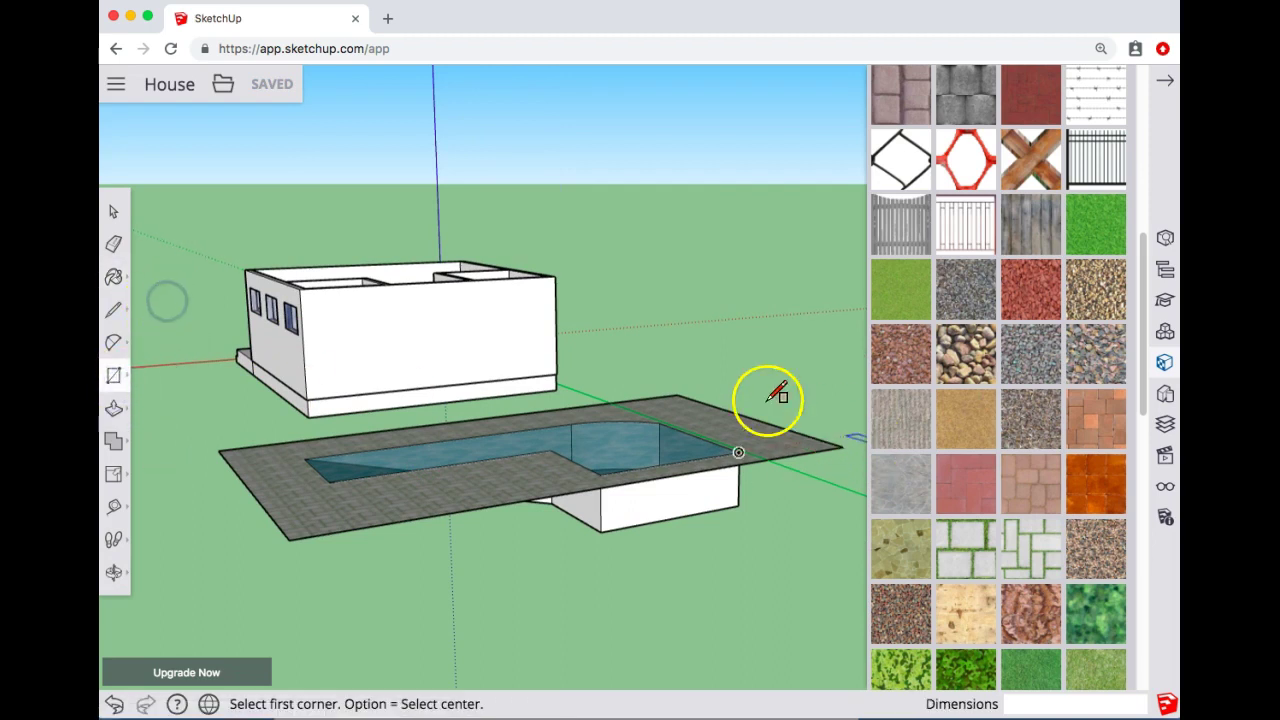
click(677, 394)
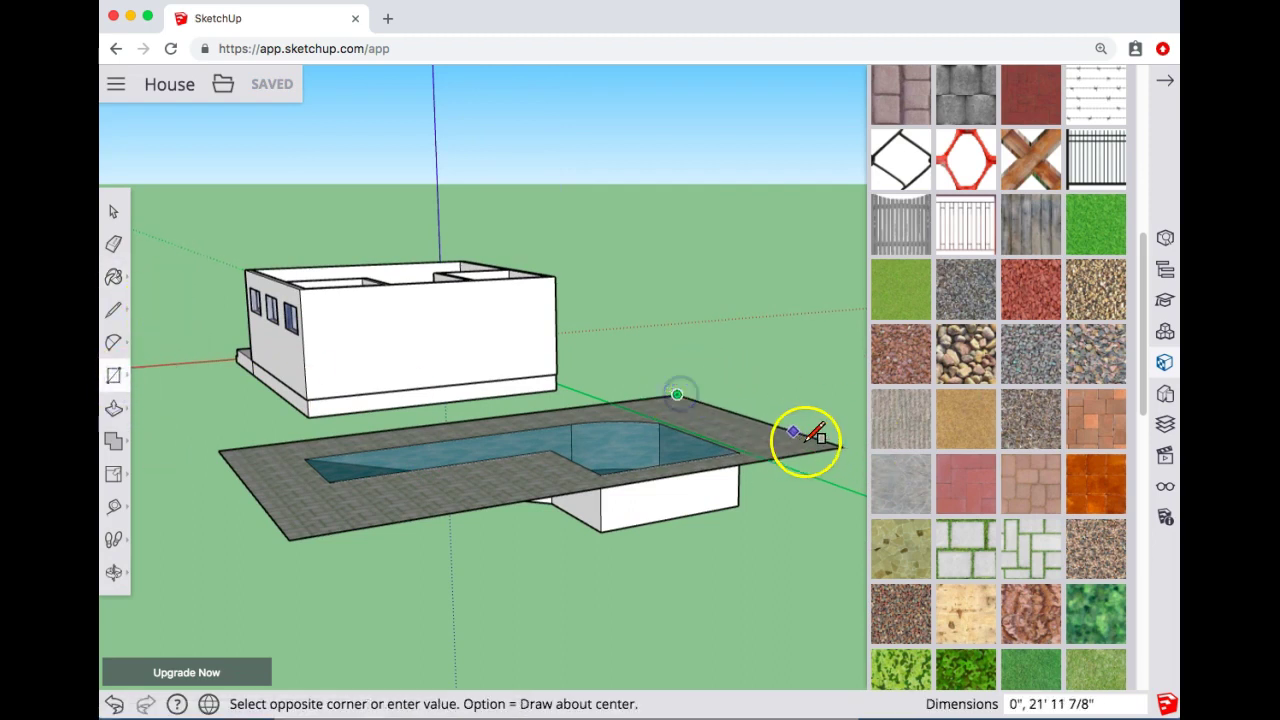
click(847, 402)
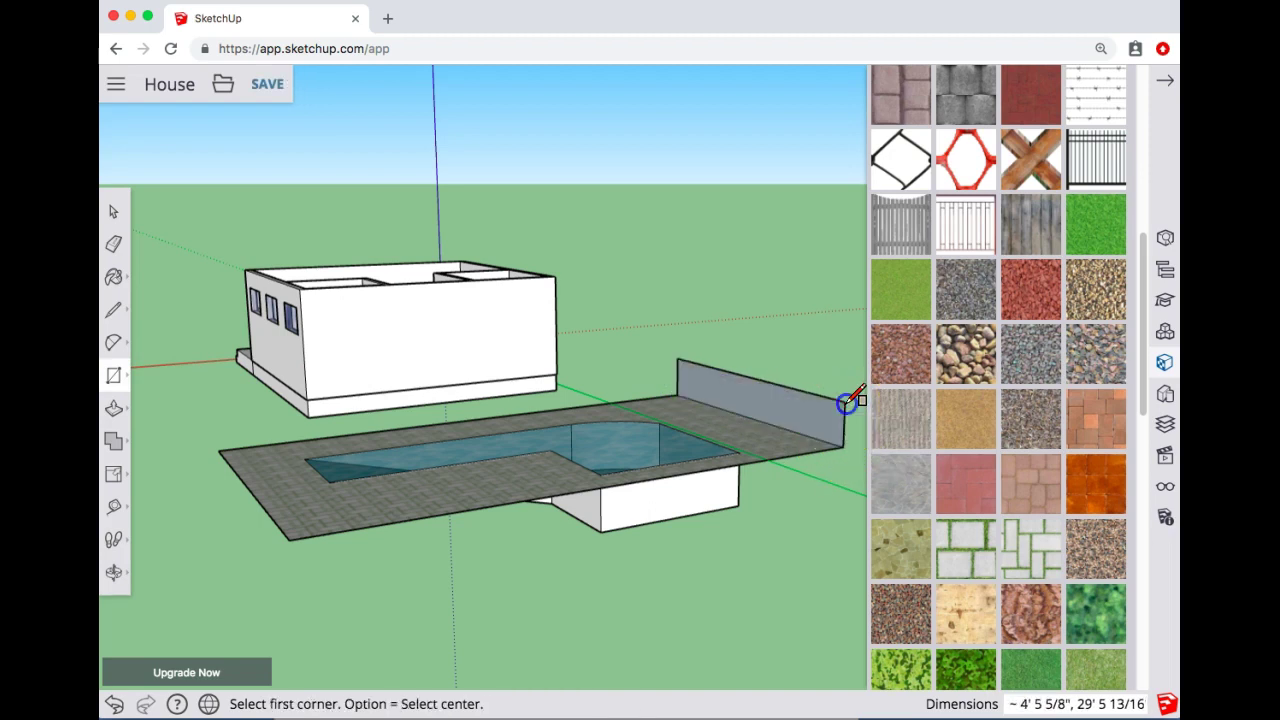
- Enclose the deck's remaining edges with rectangles of the same height and erase the face covering the top
drag(845, 401, 289, 535)
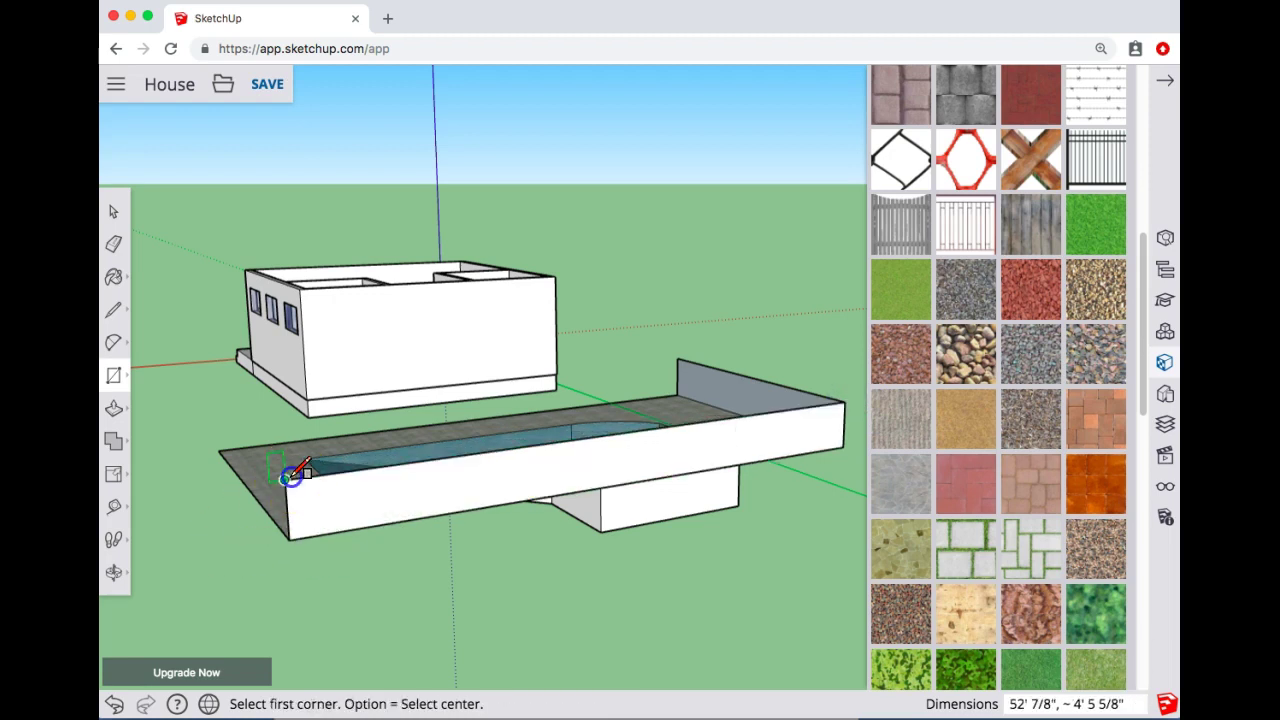
drag(285, 480, 676, 394)
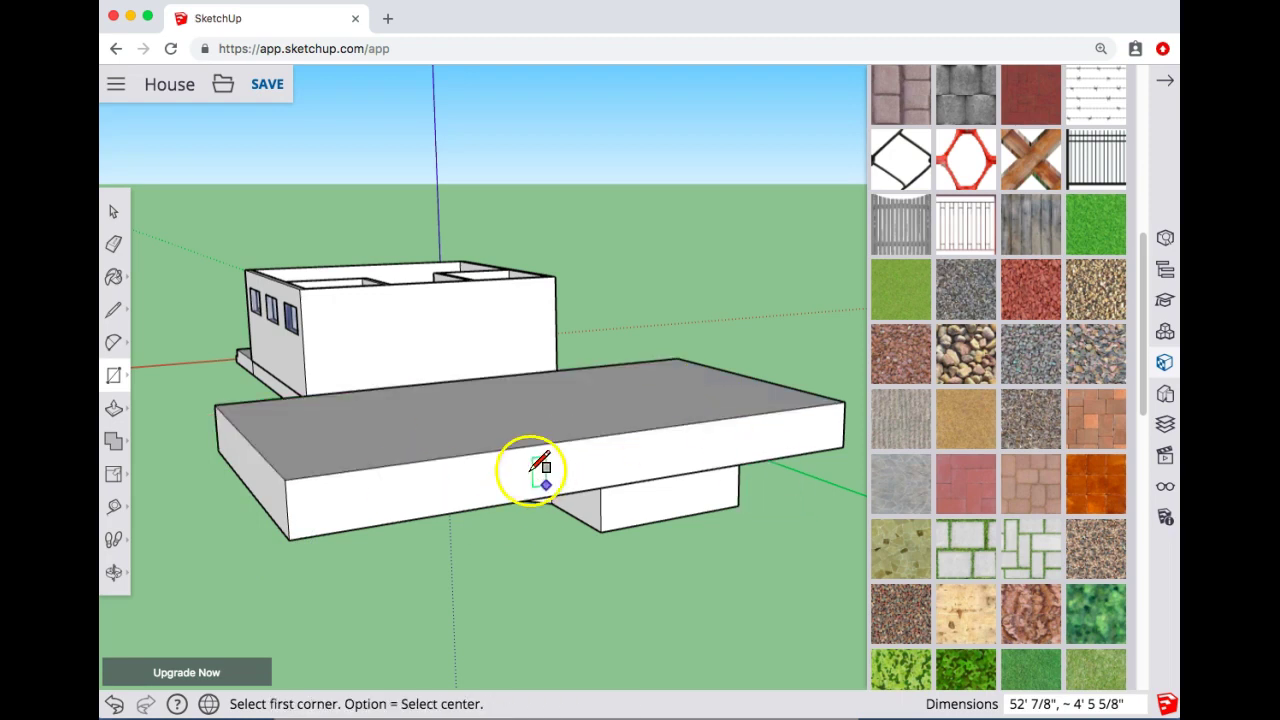
right_click(505, 418)
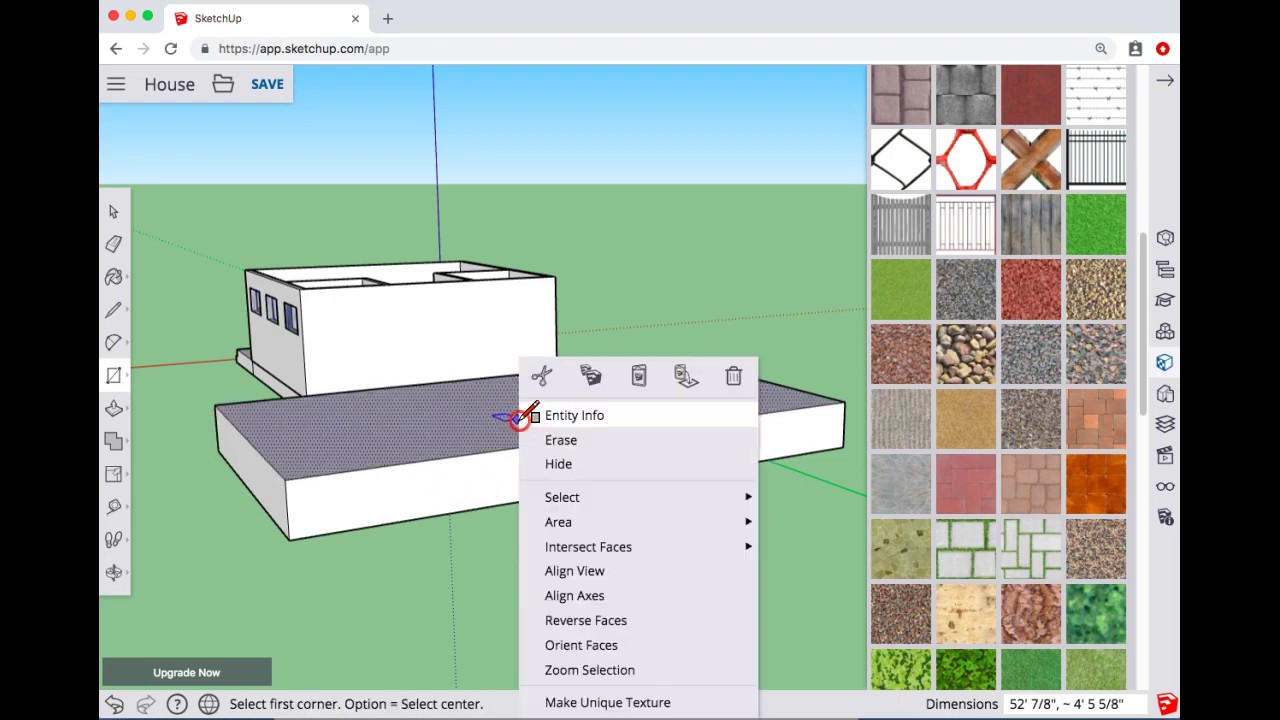
click(552, 441)
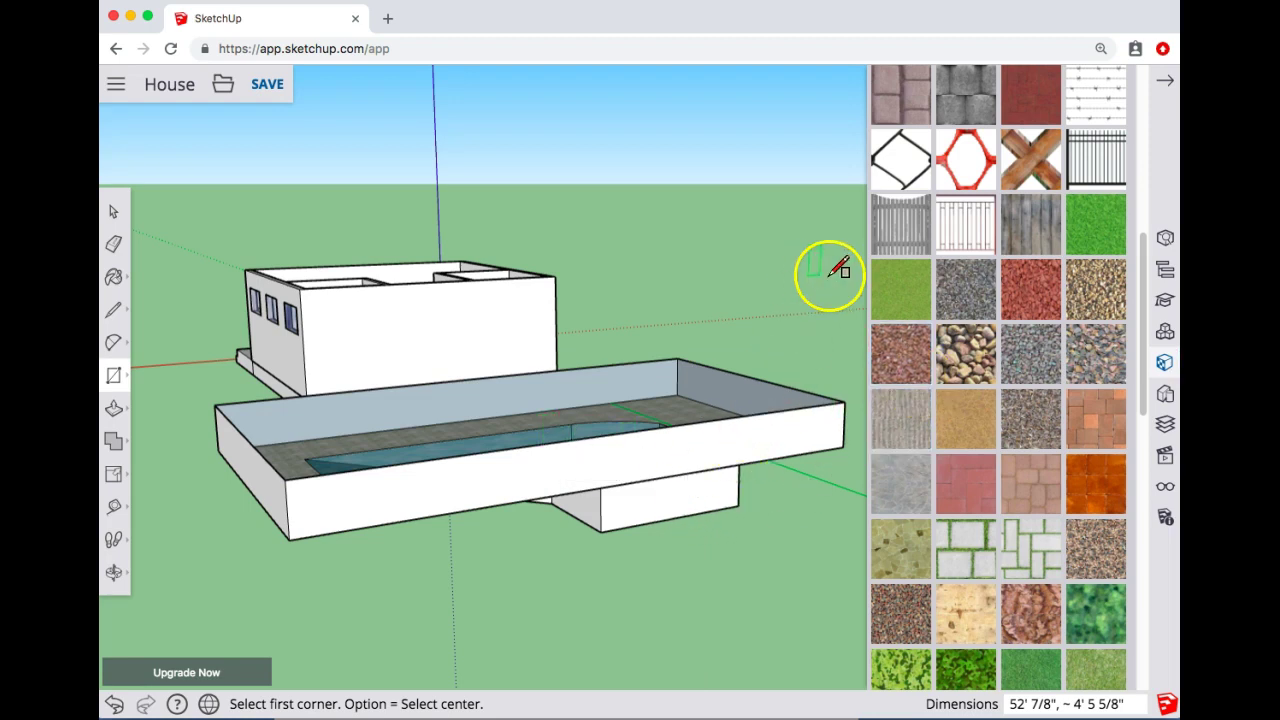
- Paint the vertical walls around the deck with the gray wooden picket fence material
click(911, 236)
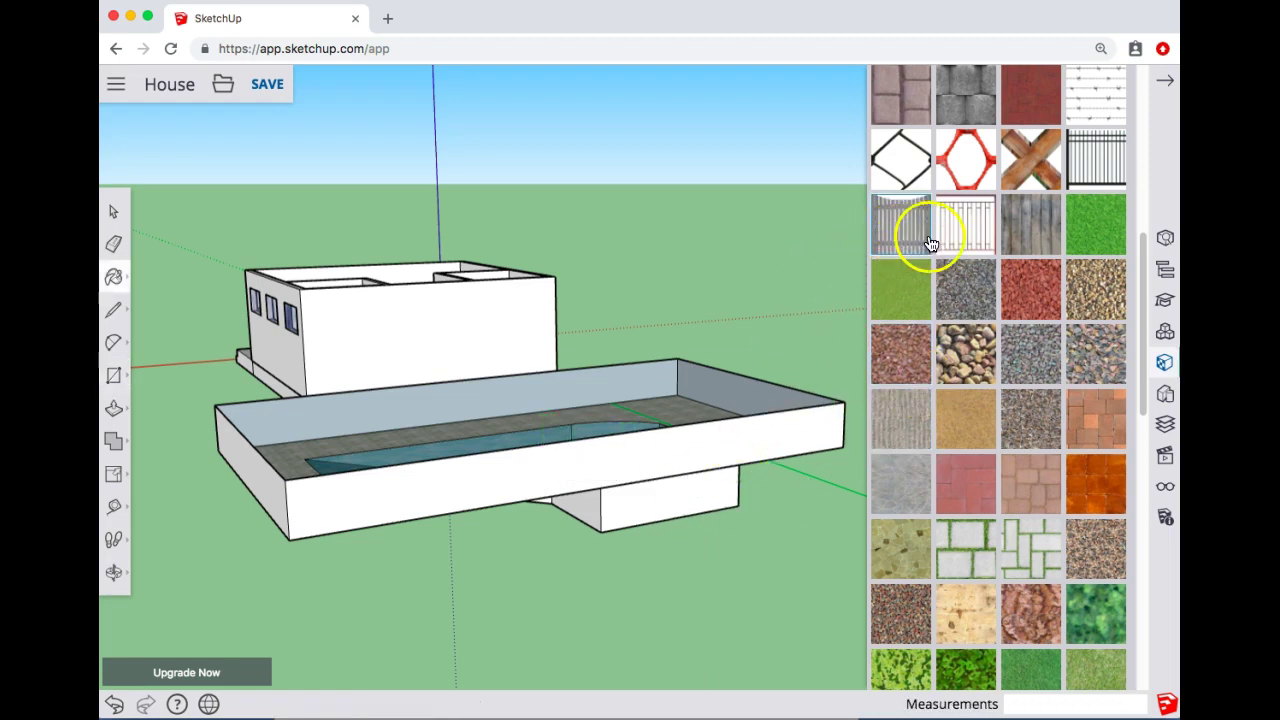
click(778, 435)
click(757, 380)
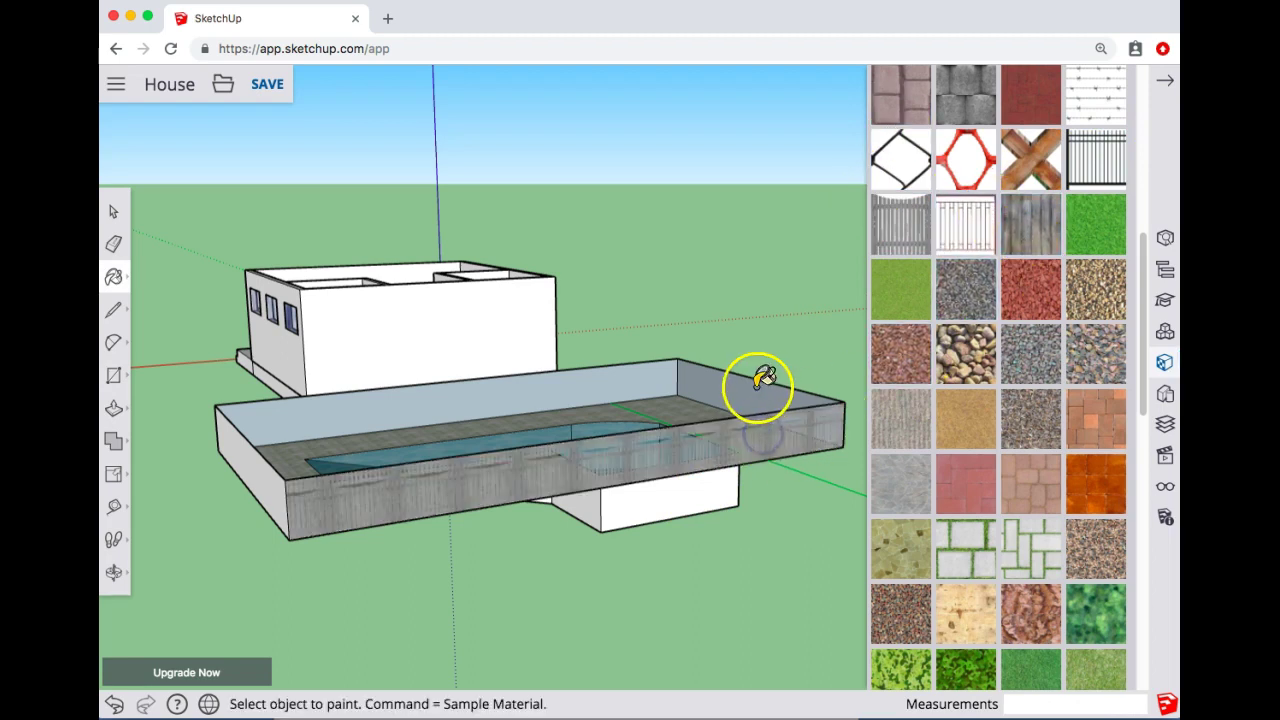
click(657, 377)
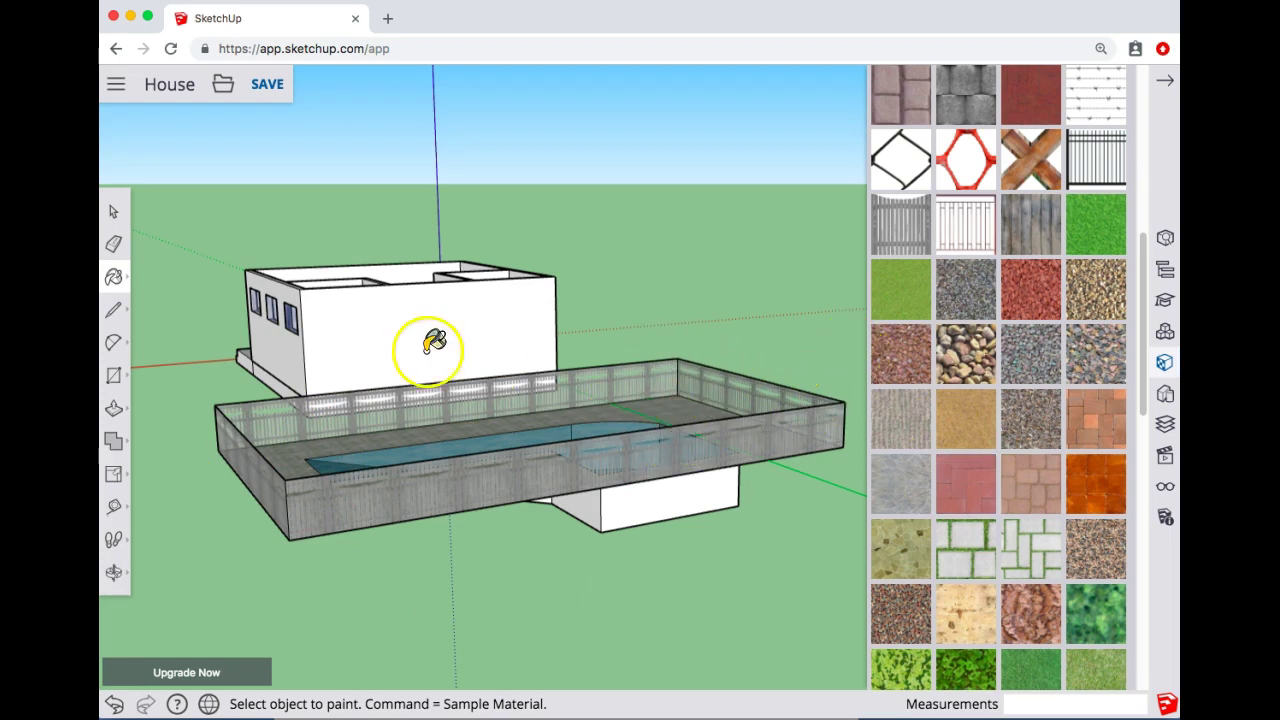
- Hide the top, corner and bottom edges of the fence walls with the Eraser, keeping the fence faces
click(113, 247)
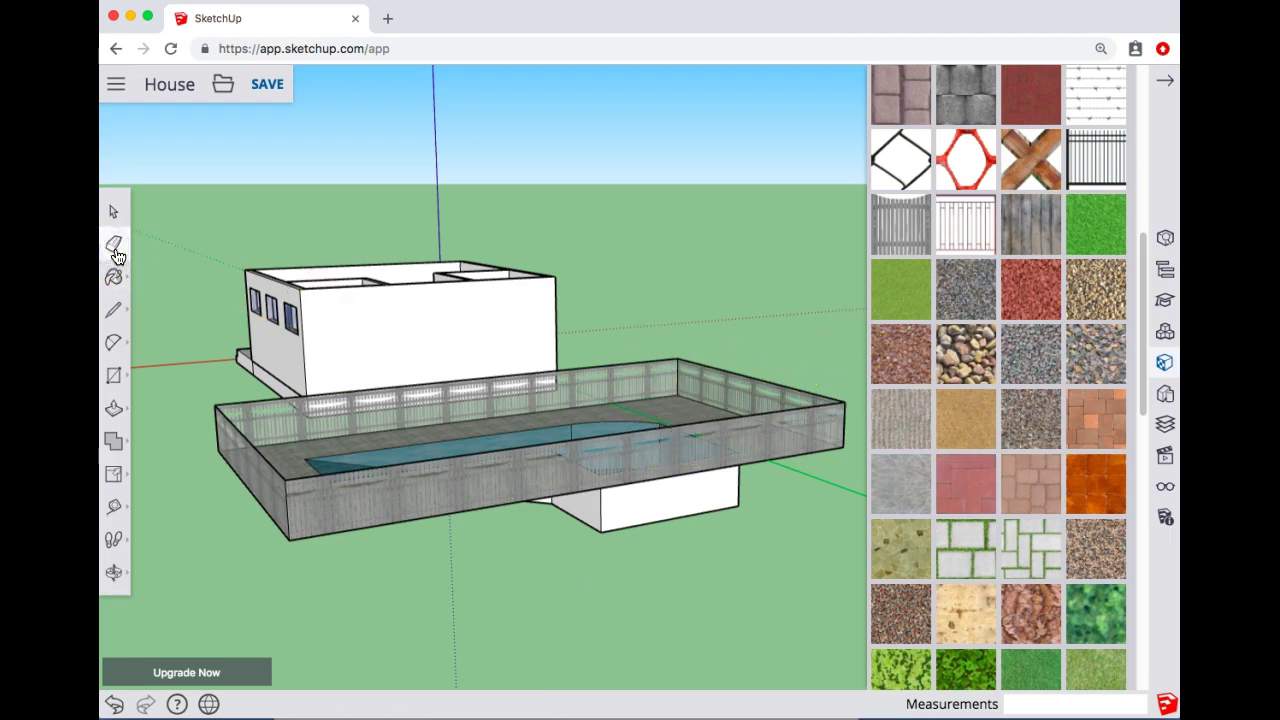
click(114, 247)
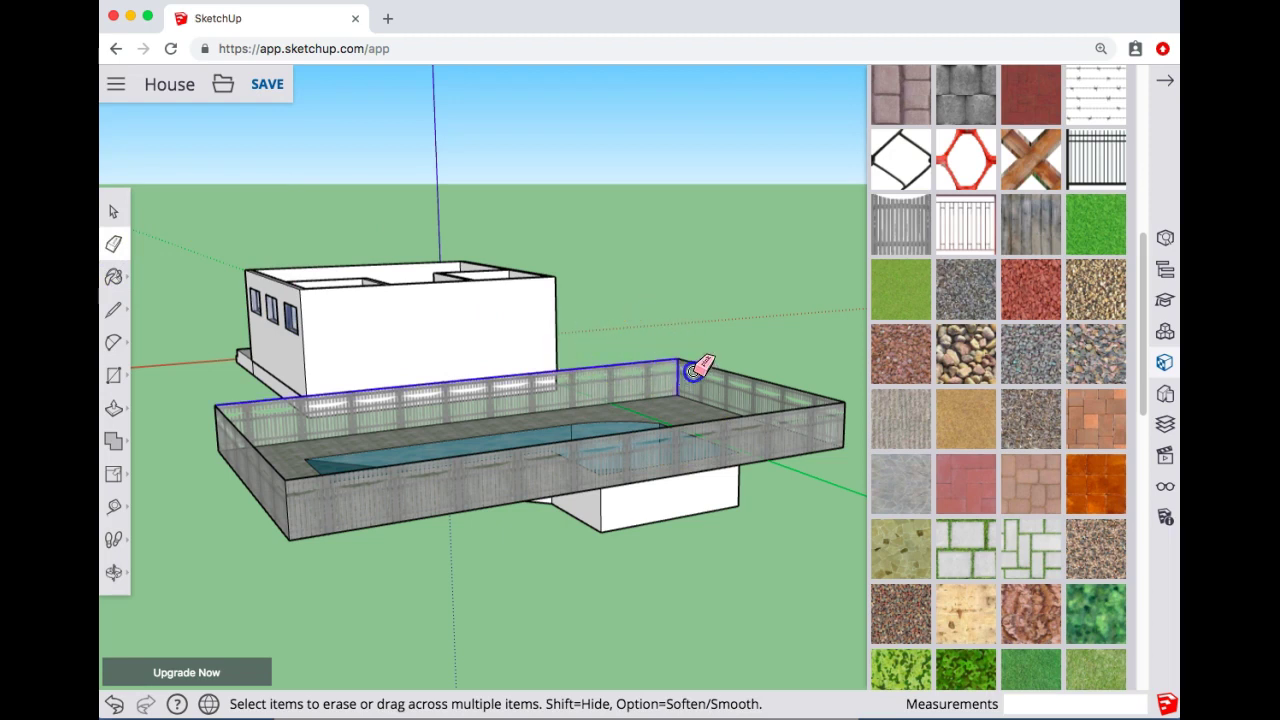
click(724, 363)
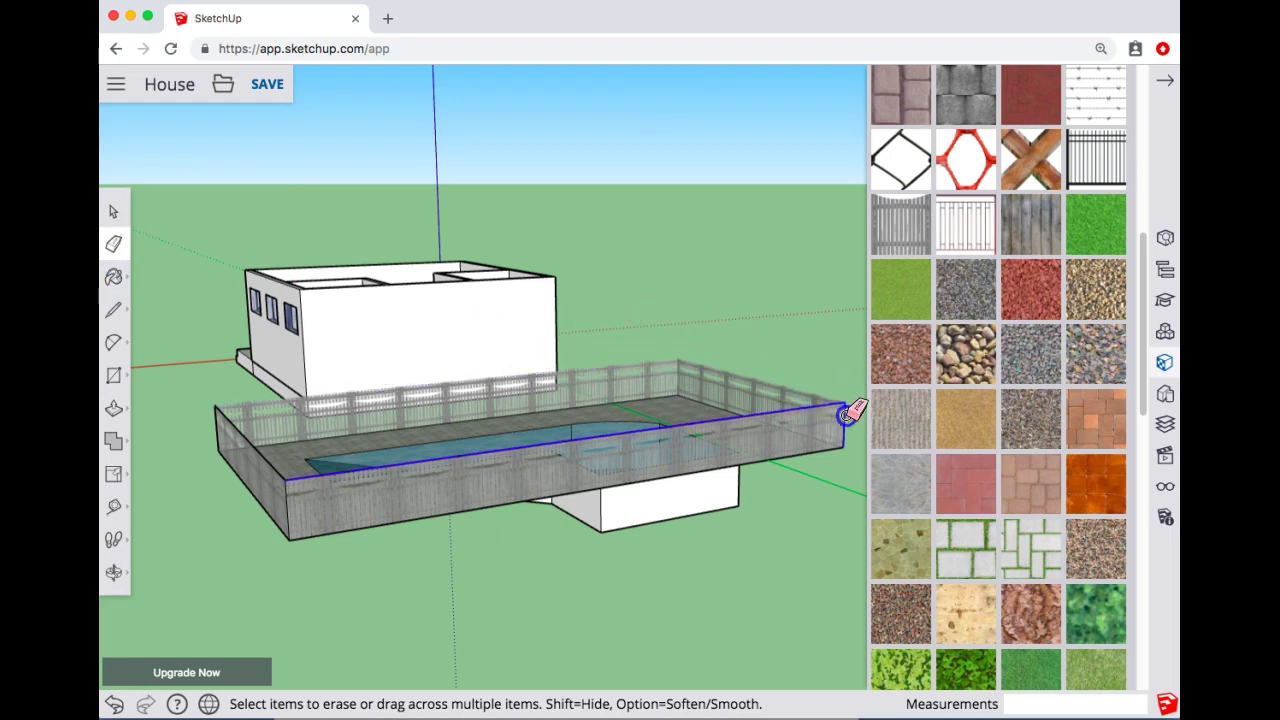
click(849, 413)
mouse_move(251, 457)
mouse_down()
mouse_move(195, 458)
mouse_move(283, 463)
mouse_up()
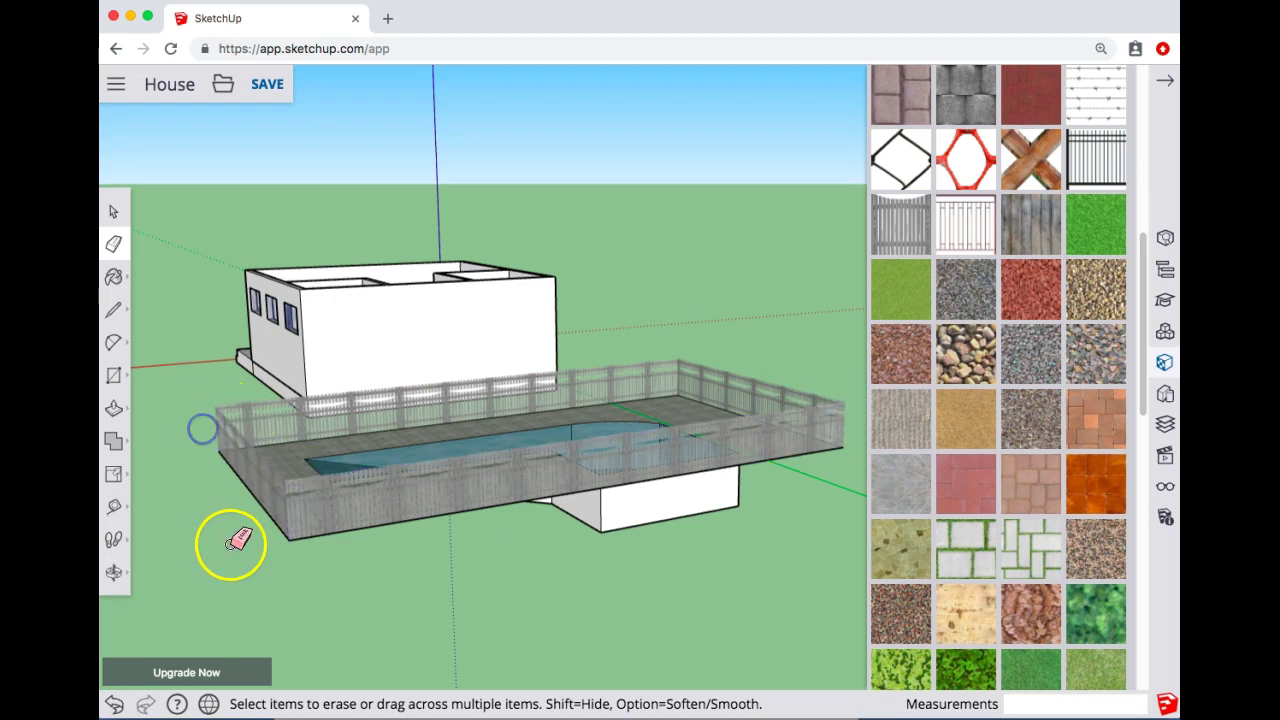
mouse_move(280, 524)
mouse_down()
mouse_move(355, 569)
mouse_move(583, 526)
mouse_move(777, 423)
mouse_up()
click(651, 389)
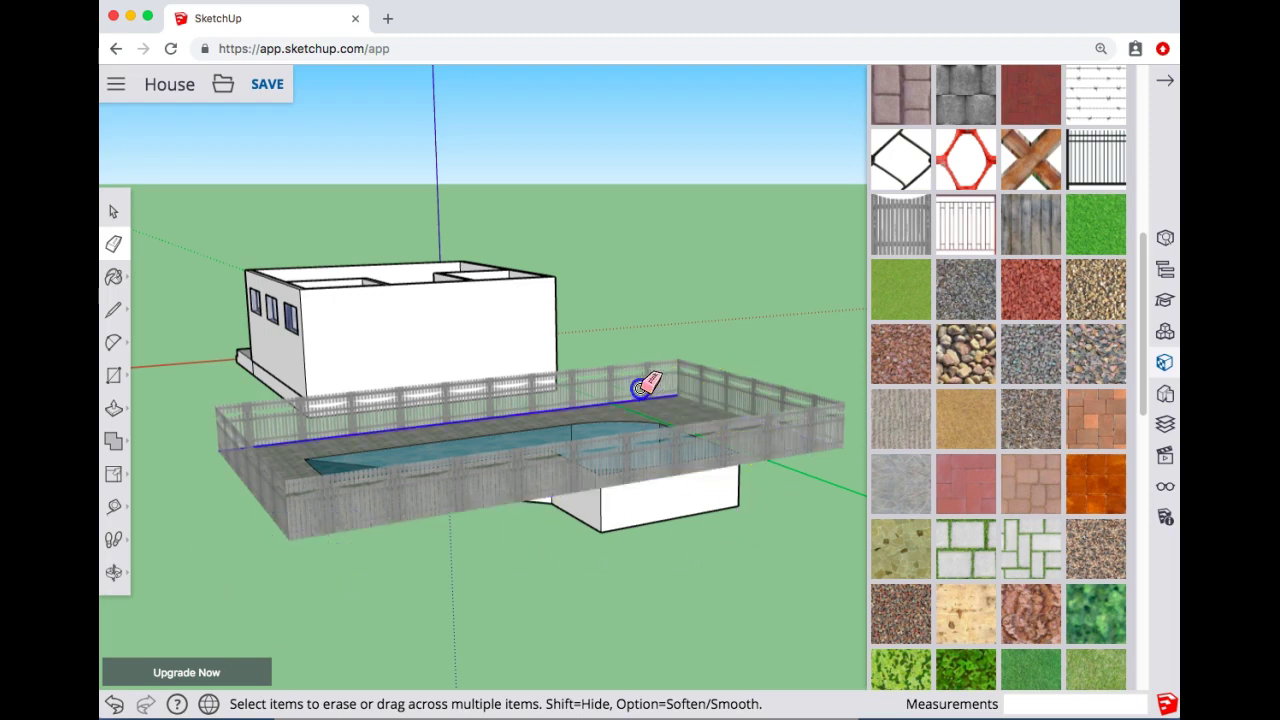
drag(651, 389, 694, 363)
mouse_move(414, 400)
middle_down()
mouse_move(440, 514)
mouse_move(517, 457)
mouse_move(520, 446)
mouse_move(494, 443)
middle_up()
click(586, 500)
middle_drag(586, 500, 512, 395)
click(345, 443)
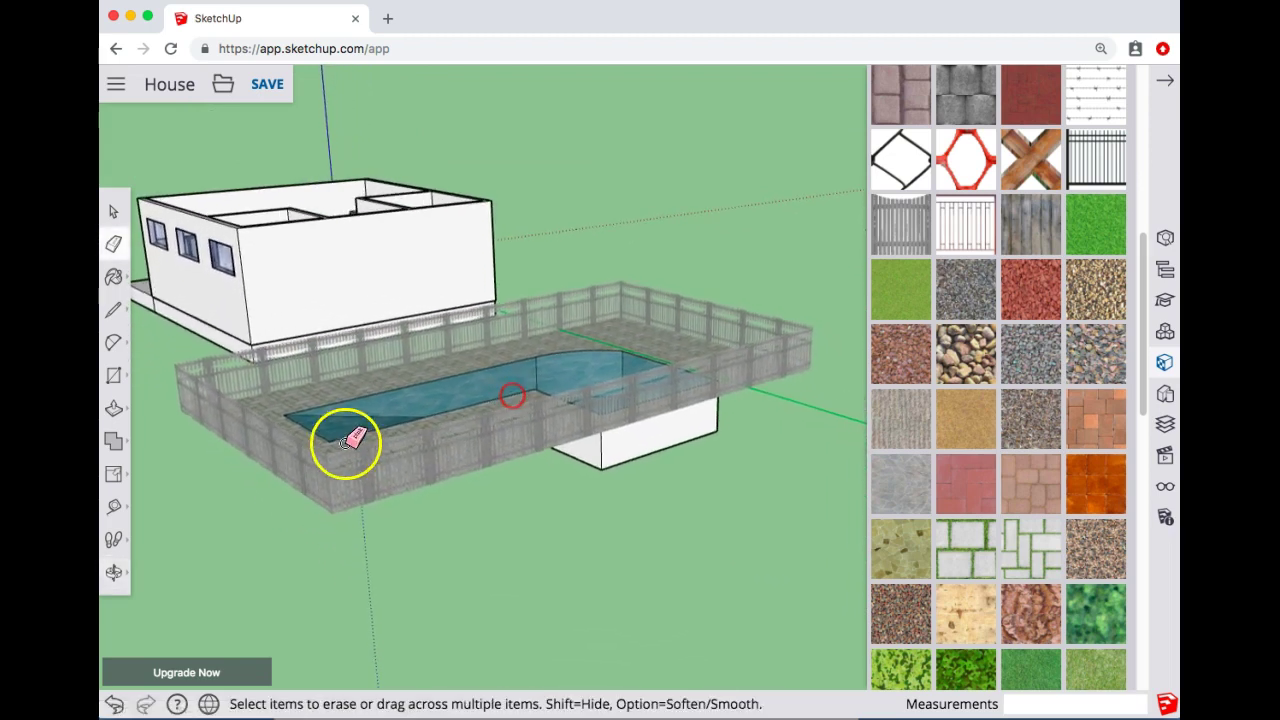
mouse_move(345, 443)
middle_down()
mouse_move(500, 509)
mouse_move(591, 494)
mouse_move(562, 500)
middle_up()
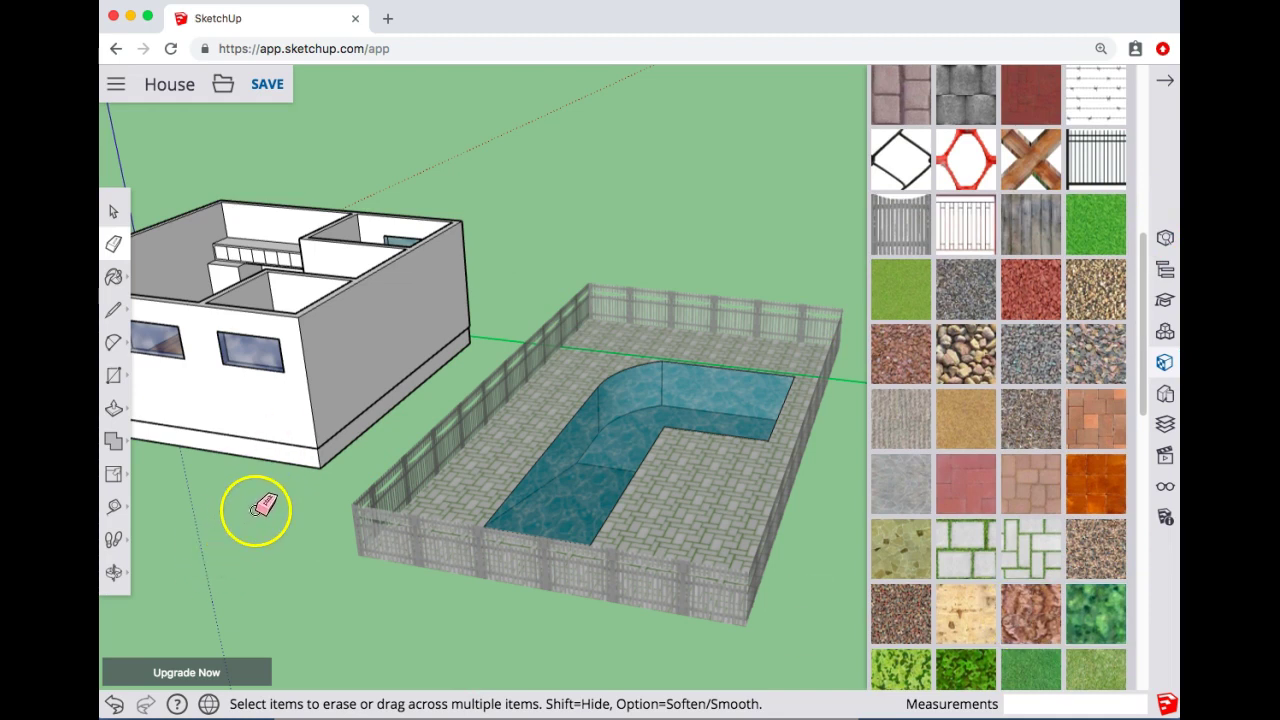
middle_drag(262, 507, 523, 514)
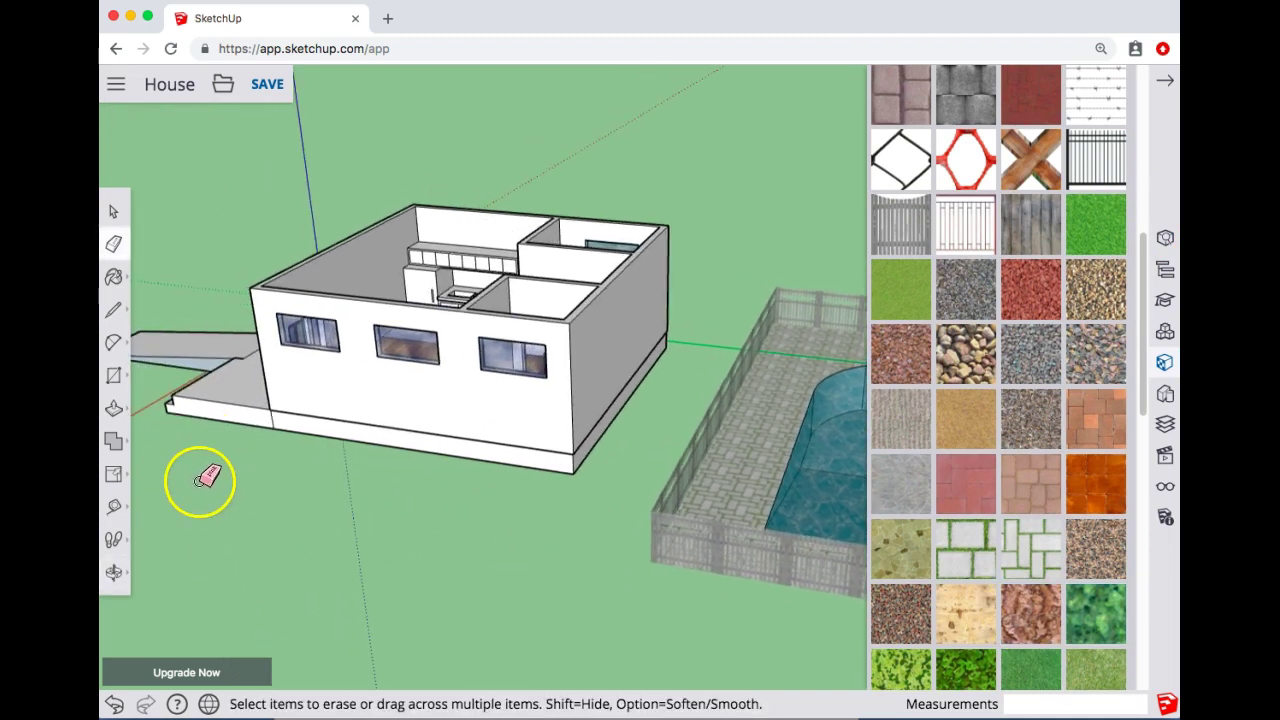